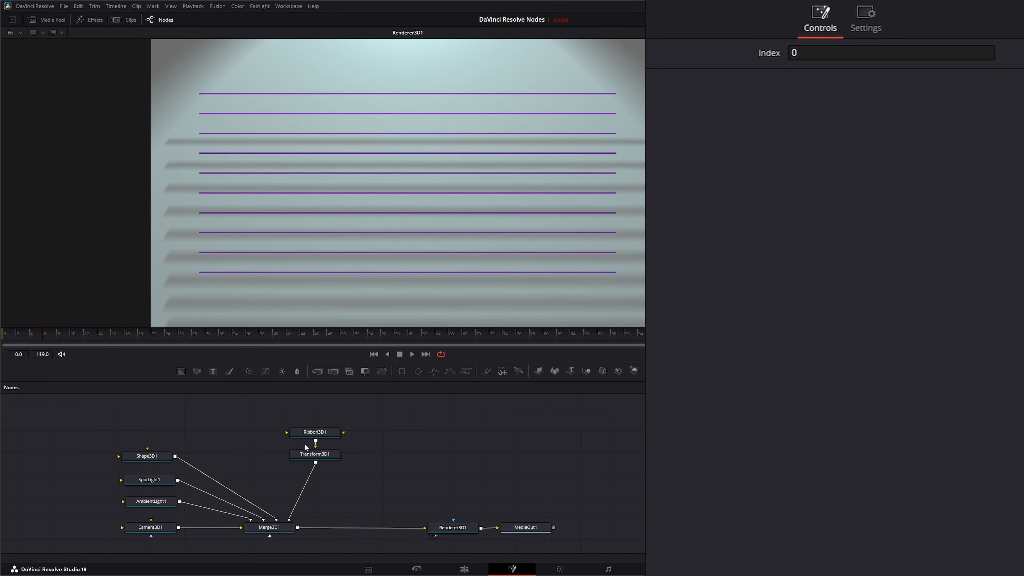
Step: Check the Transform3D1 and Ribbon3D1 nodes, then display Renderer3D1's settings (Default camera, Software Renderer)
left_click(325, 454)
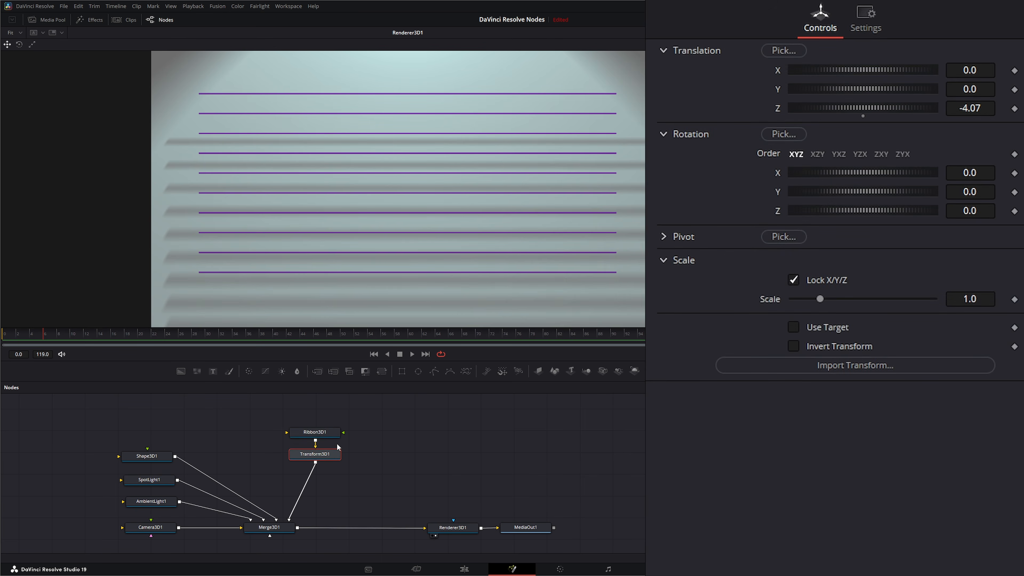
left_click(316, 433)
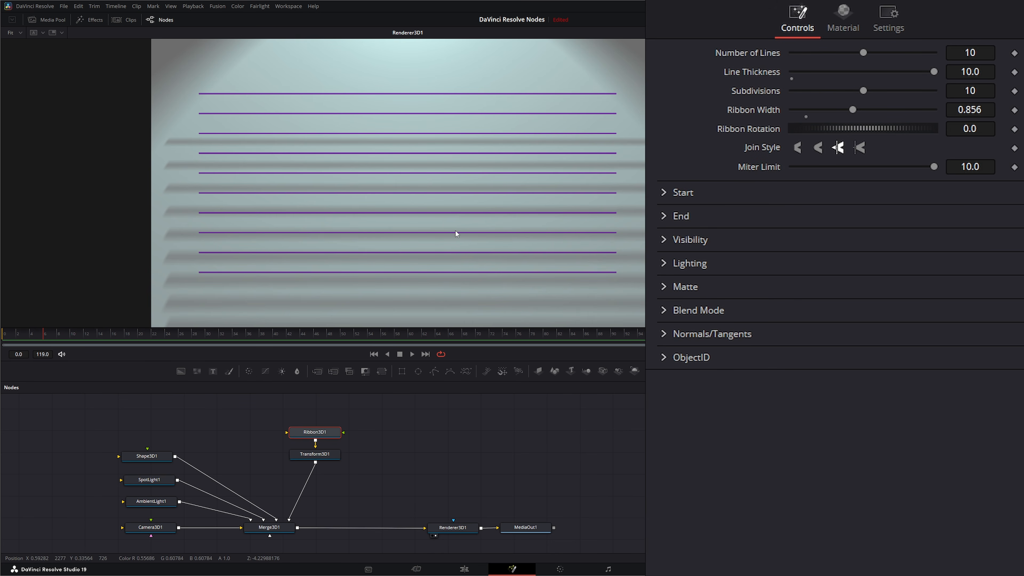
left_click(328, 440)
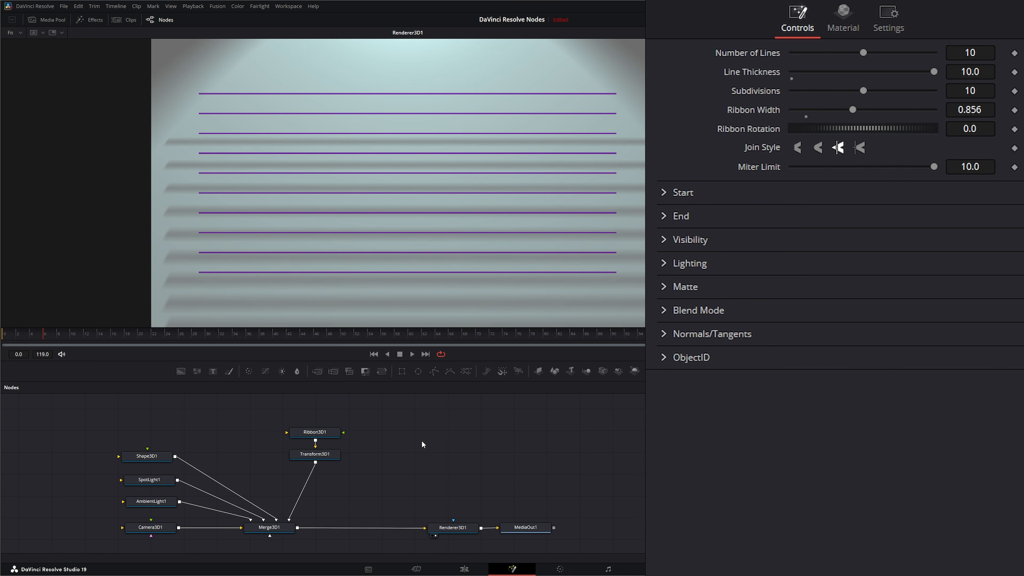
left_click_drag(372, 442, 312, 408)
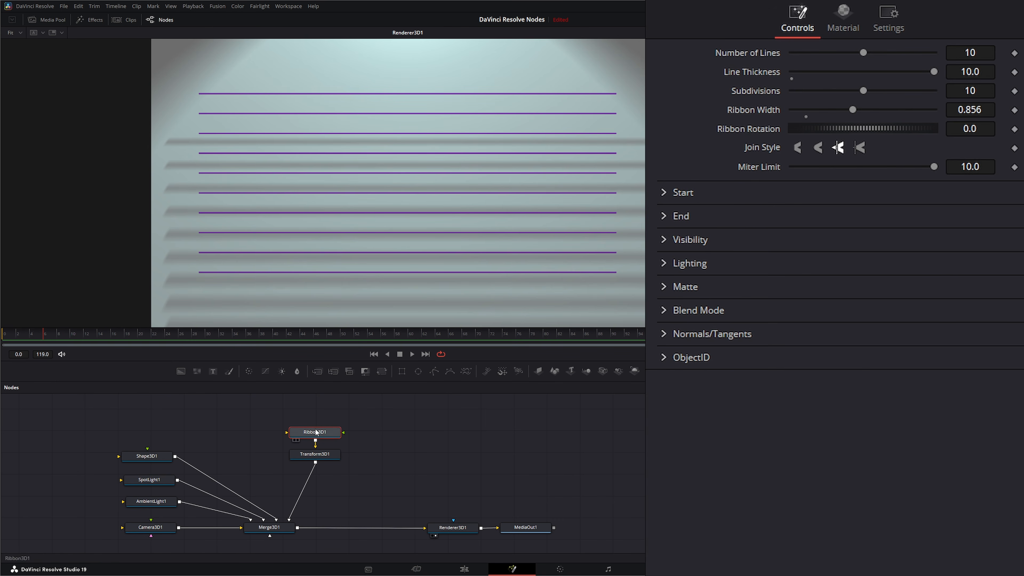
left_click(451, 527)
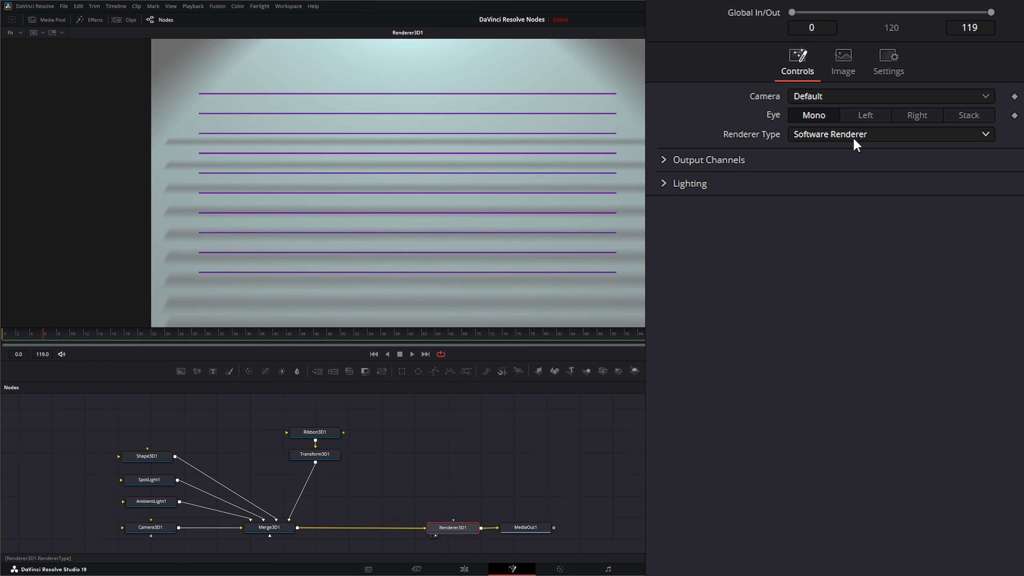
Step: Set Renderer3D1's Renderer Type to Hardware Renderer and expand the Accumulation Effects section
left_click(793, 139)
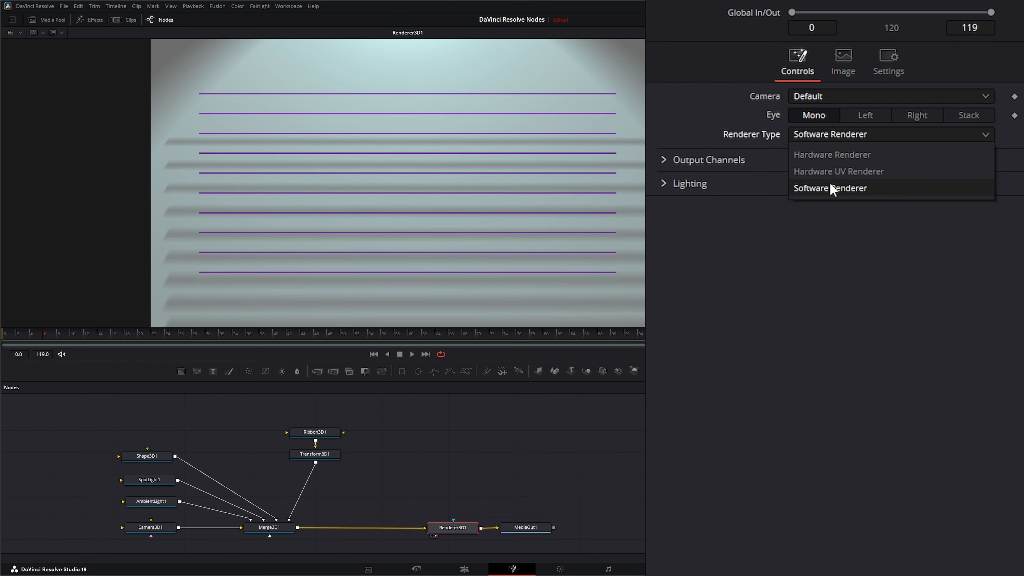
left_click(822, 157)
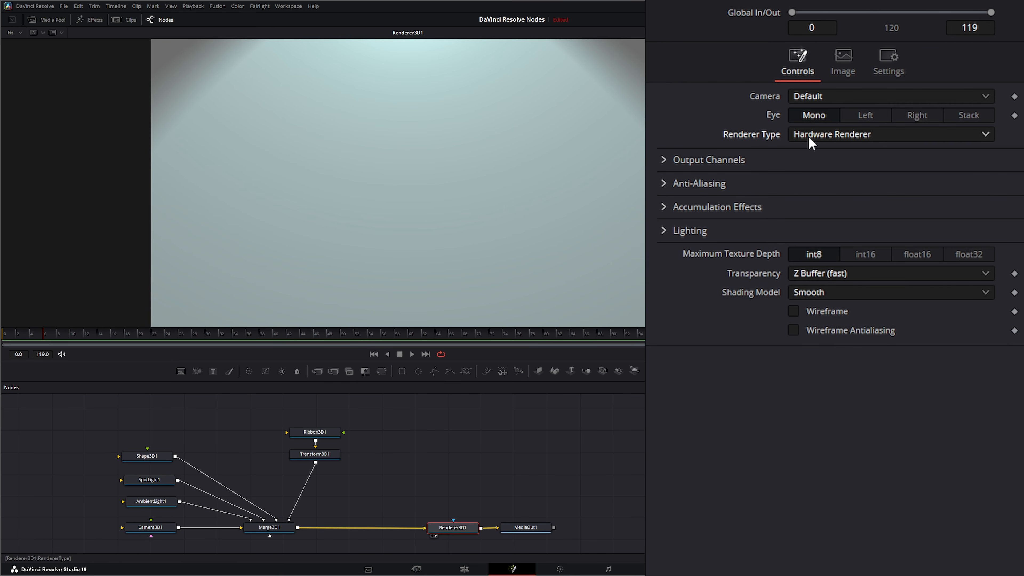
left_click(663, 207)
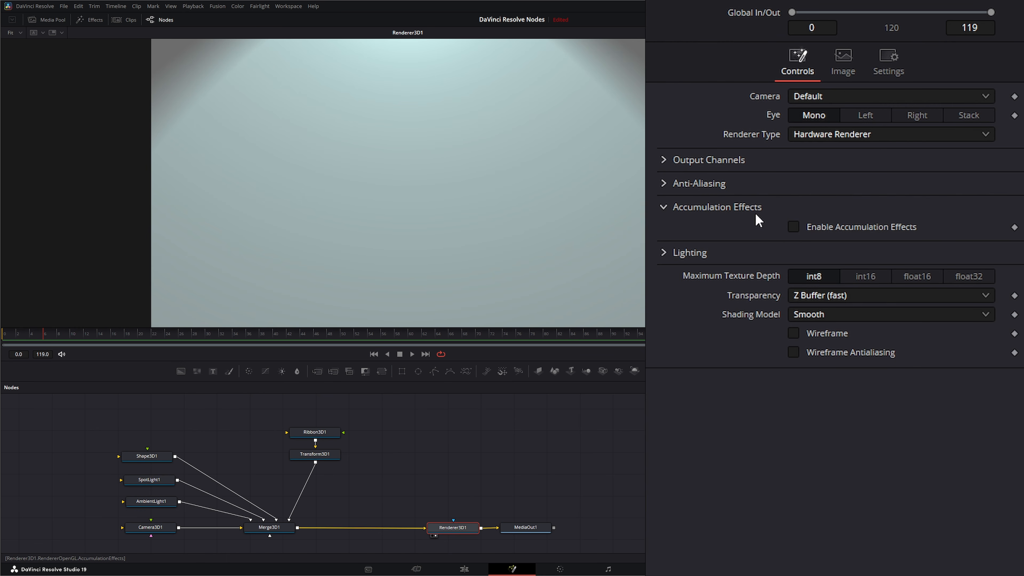
Step: Enable Accumulation Effects with Depth of Field at Quality 32 and DoF blur amount 0.0001
left_click(792, 226)
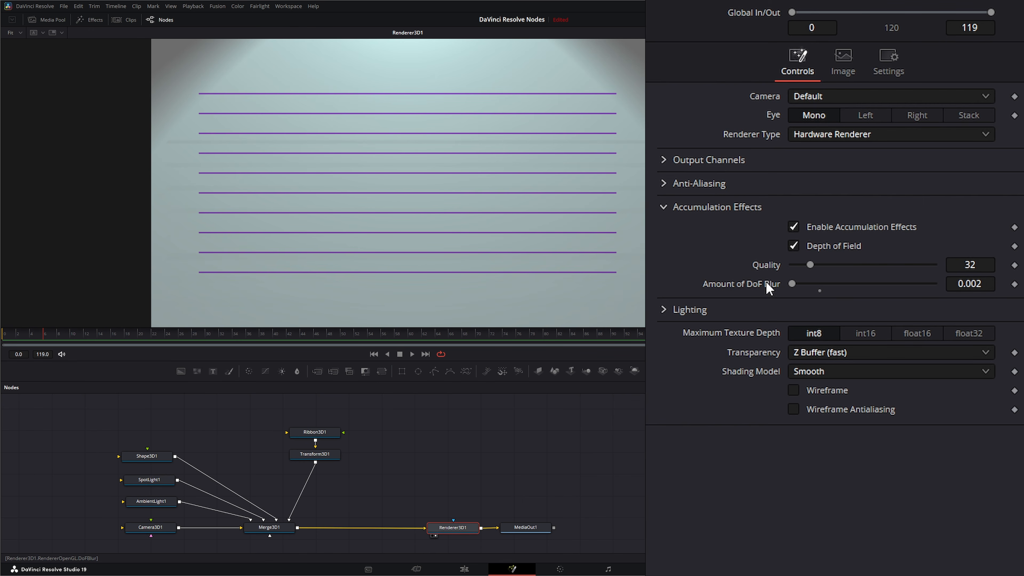
mouse_move(793, 283)
left_mouse_down()
mouse_move(896, 284)
mouse_move(803, 284)
left_mouse_up()
left_click(978, 284)
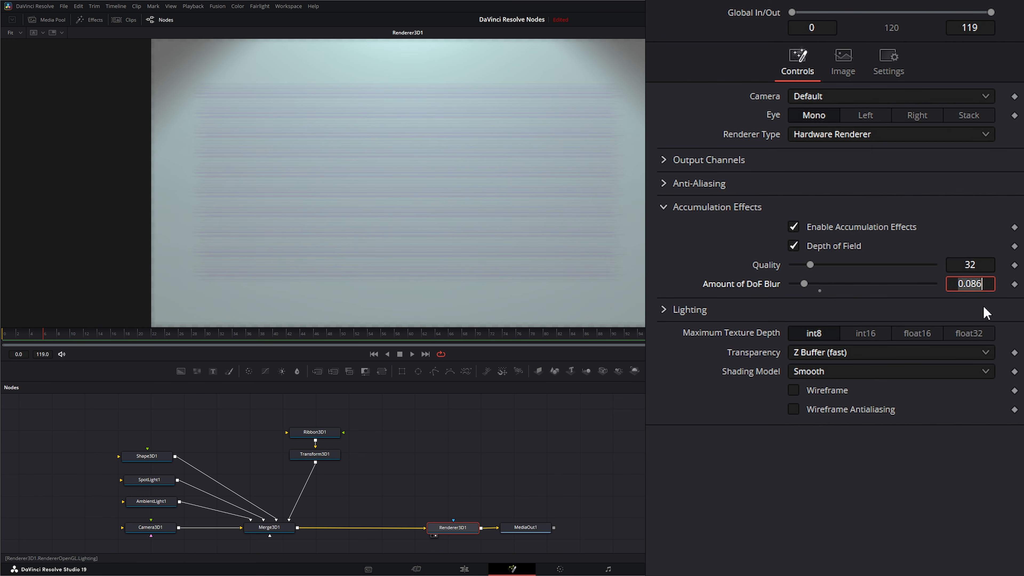
type(".0001")
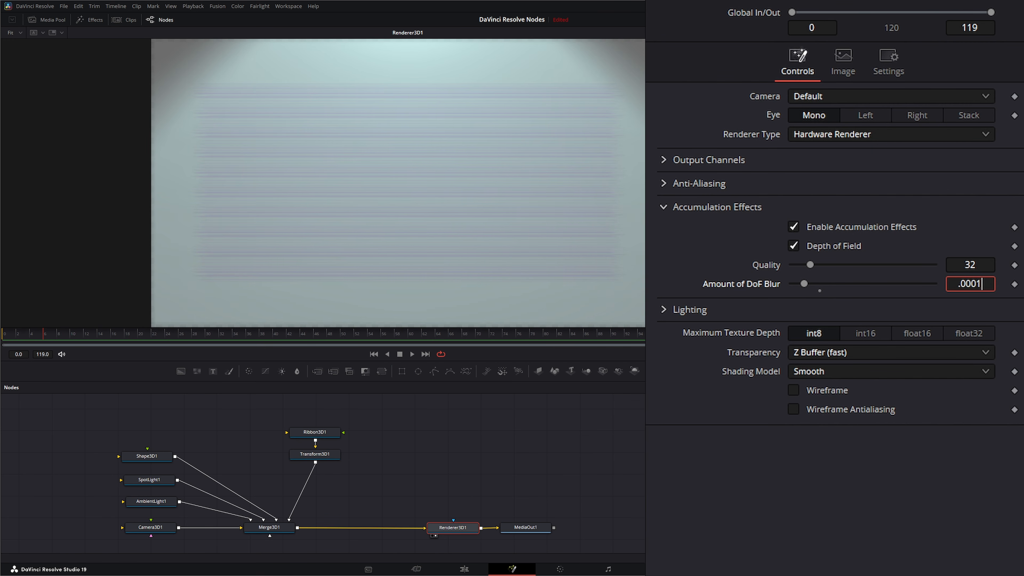
key("Tab")
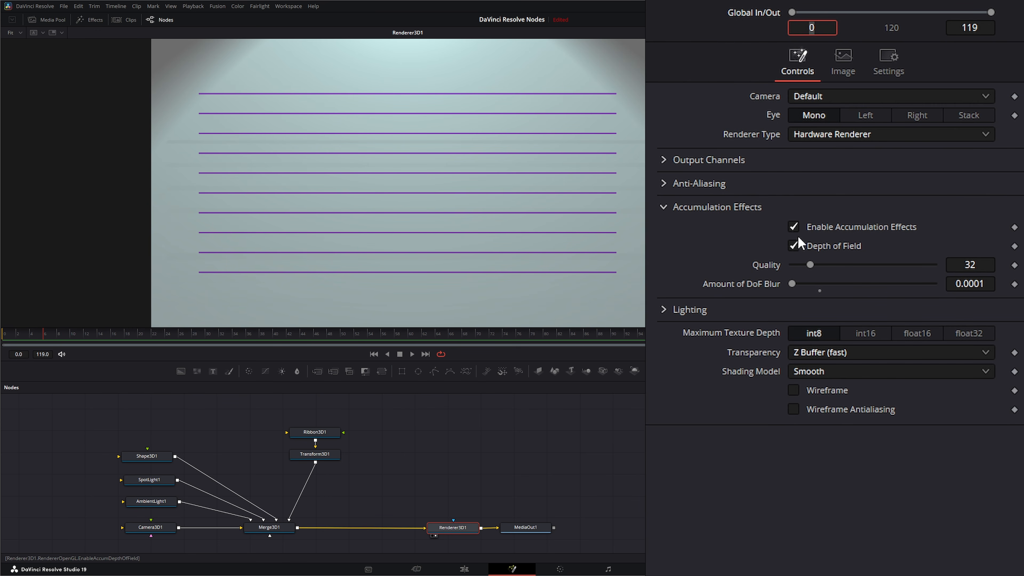
Step: Disable Accumulation Effects and set Renderer Type back to Software Renderer so ribbons cast shadows
left_click(793, 226)
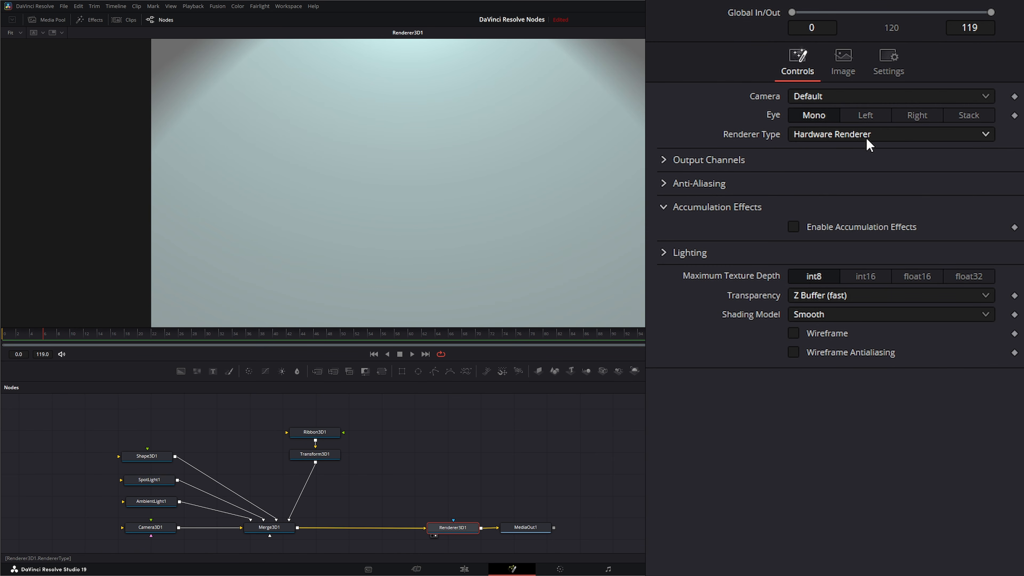
left_click(793, 227)
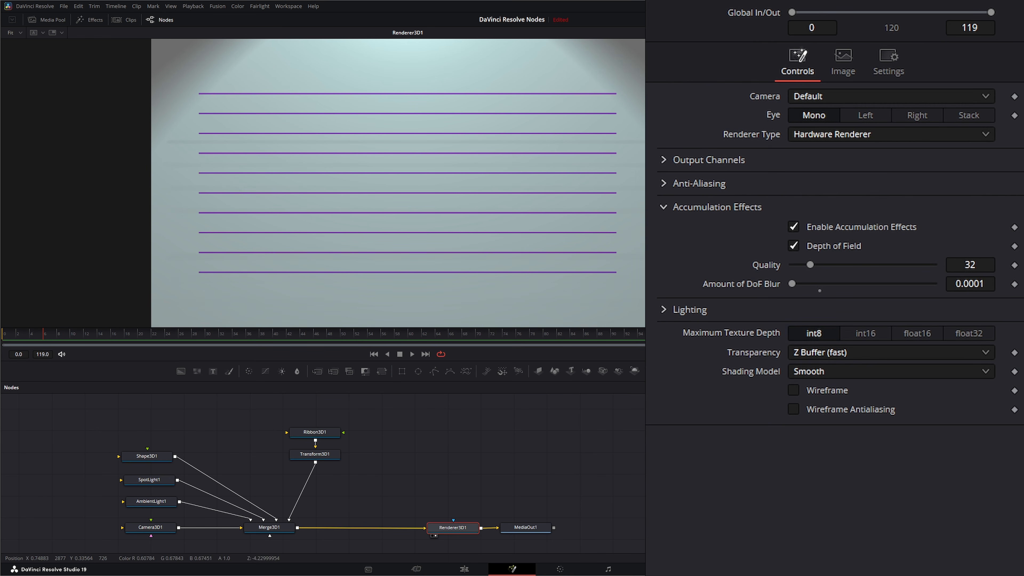
left_click(794, 228)
left_click(810, 135)
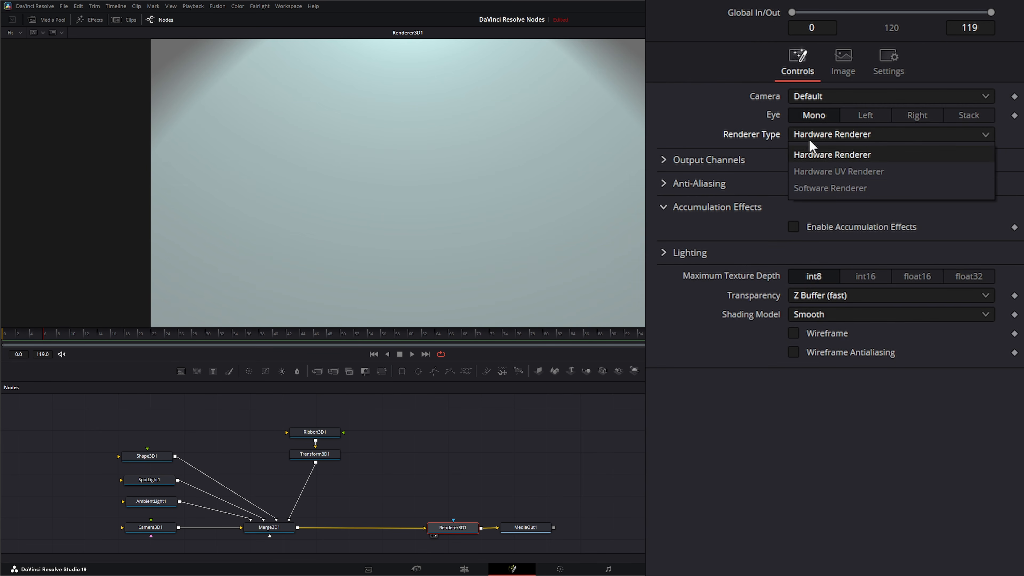
left_click(825, 186)
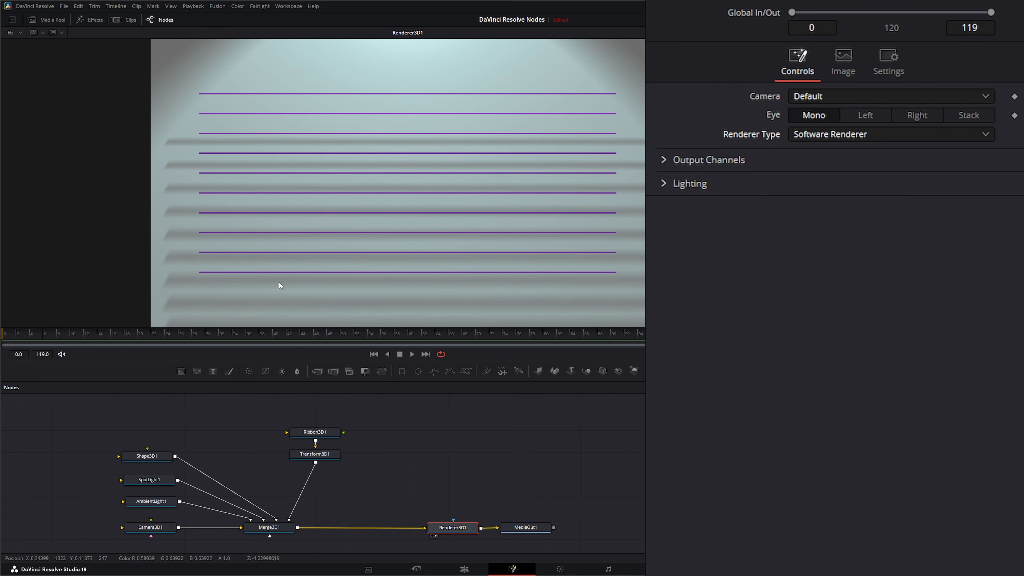
Step: Move the Ribbon3D1 node slightly up and show its settings (10 lines, thickness 10.0, width 0.856)
left_click(356, 446)
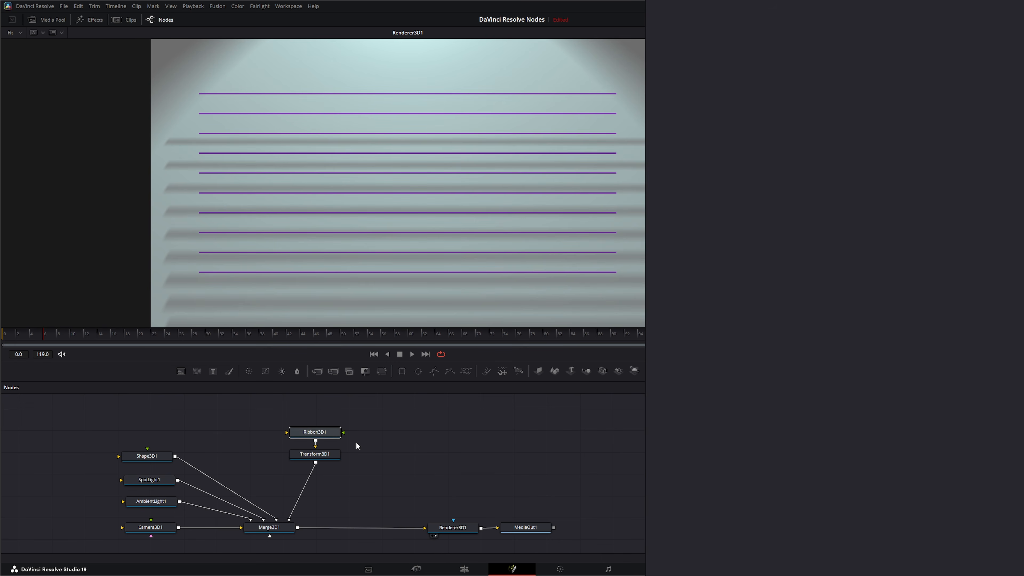
left_click(456, 527)
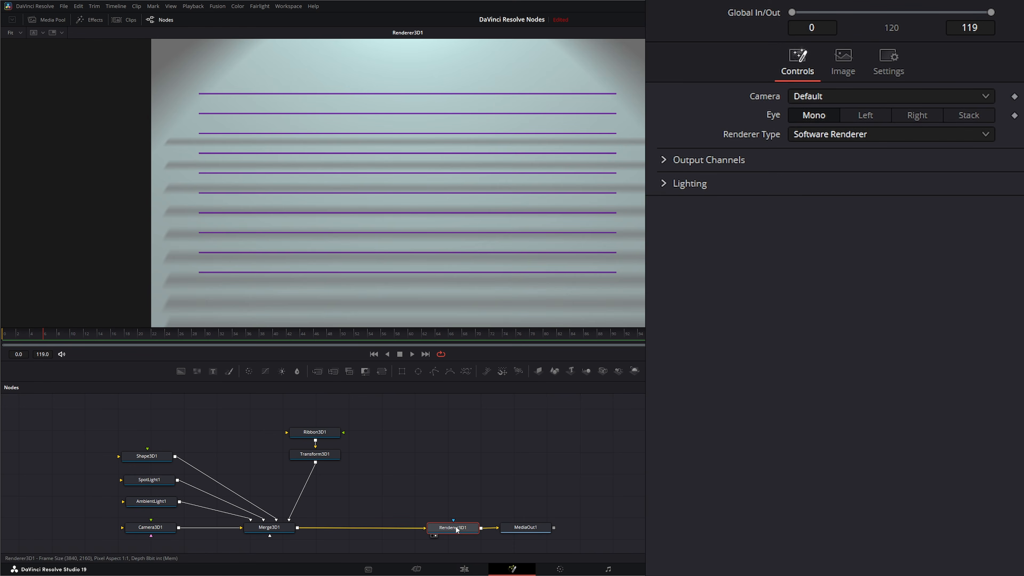
left_click(316, 434)
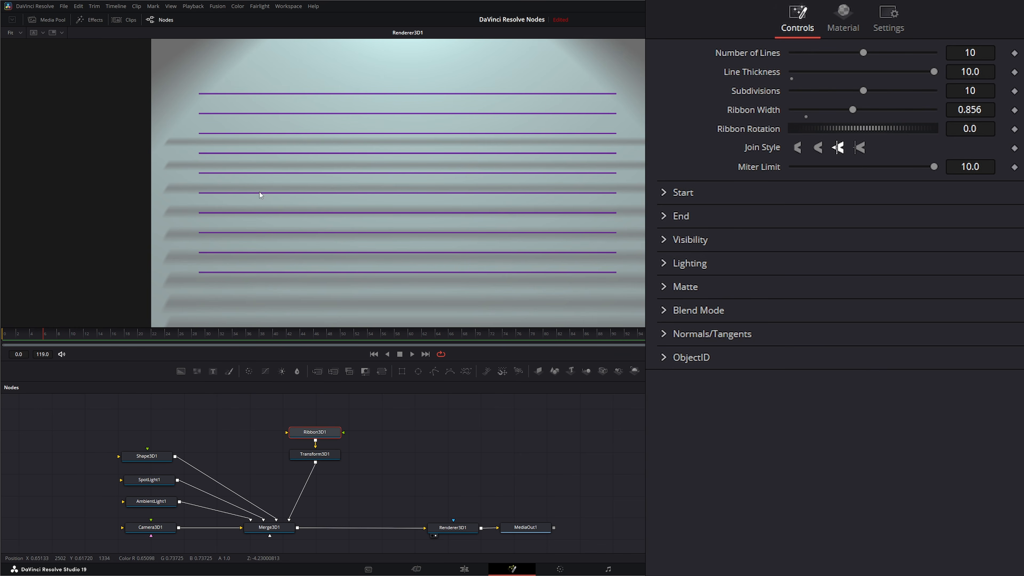
left_click_drag(315, 432, 315, 427)
left_click(317, 455)
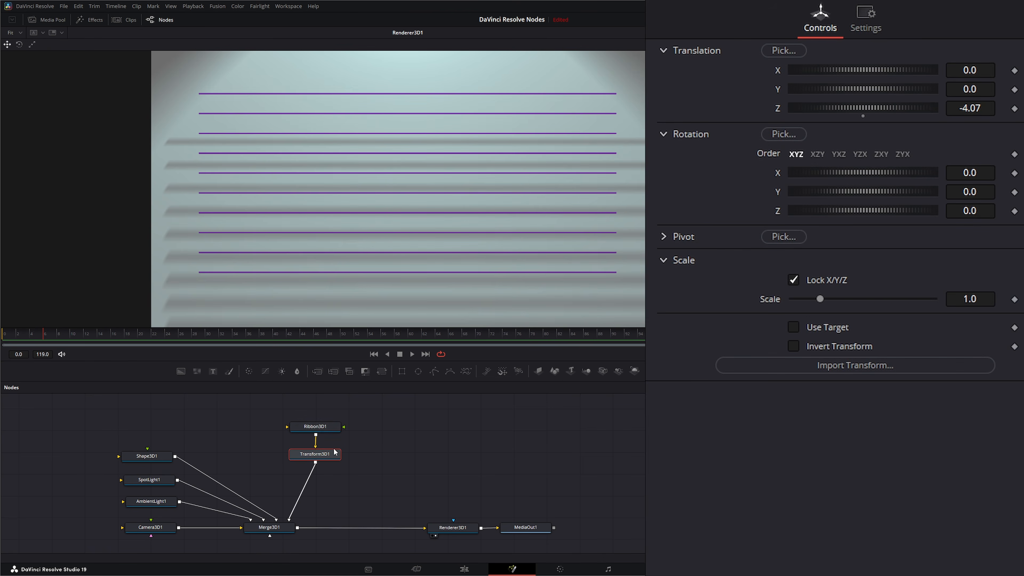
left_click(314, 425)
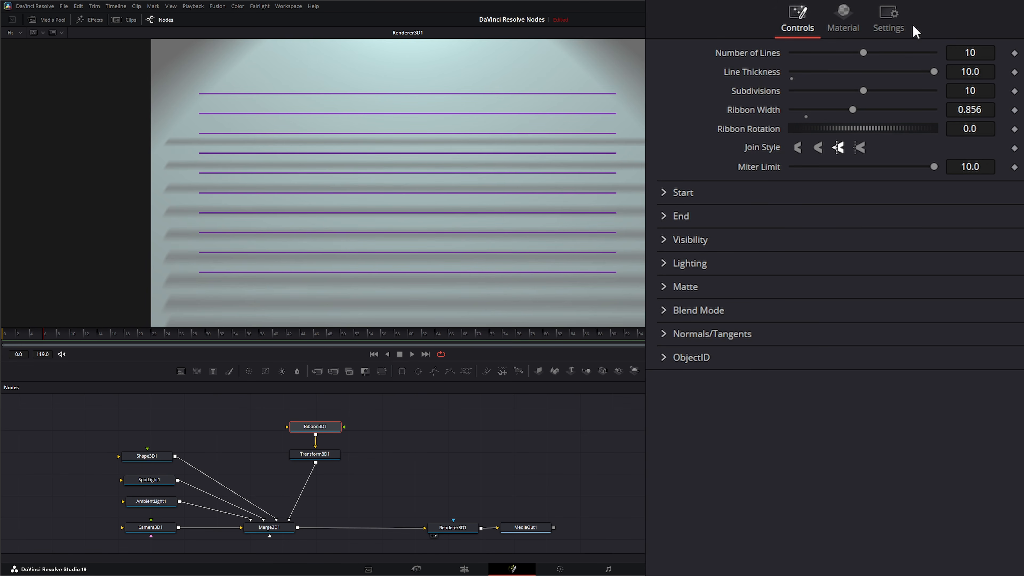
Step: Try tilting the ribbon through its Start and End Z values, then reset both to 0
left_click(662, 193)
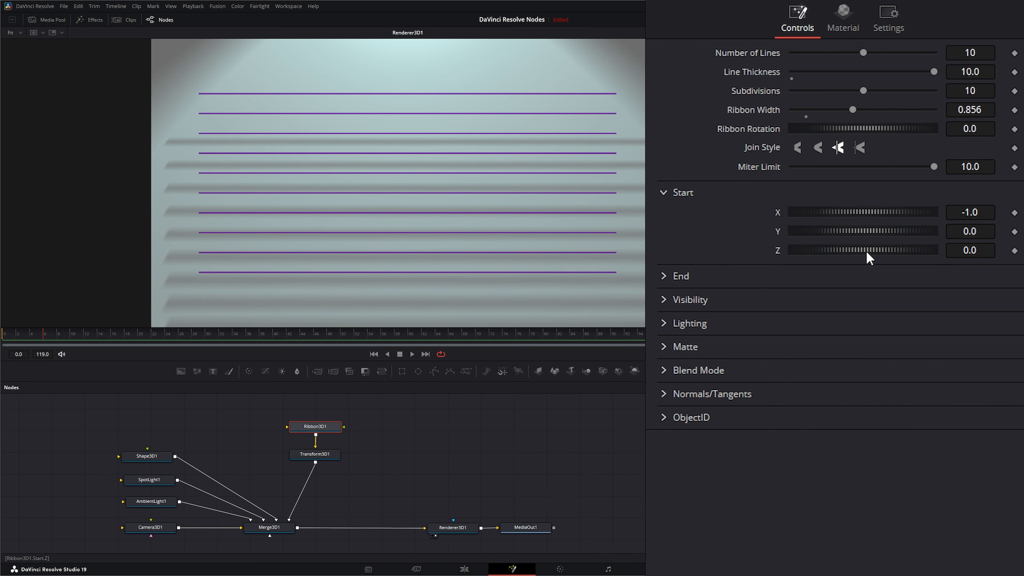
mouse_move(864, 251)
left_mouse_down()
mouse_move(931, 251)
mouse_move(815, 251)
mouse_move(851, 250)
left_mouse_up()
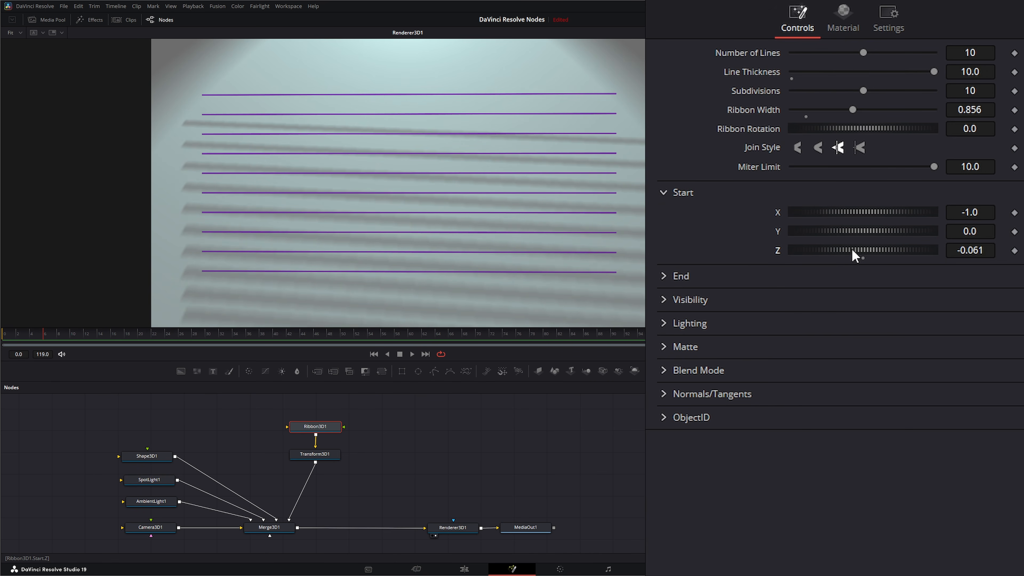
double_click(851, 250)
left_click(663, 276)
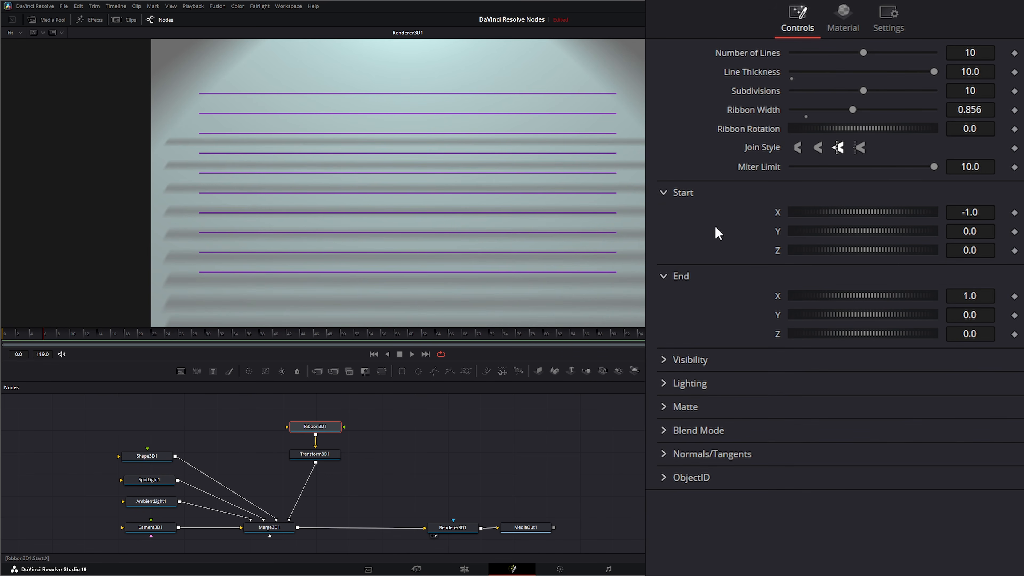
left_click_drag(859, 334, 807, 335)
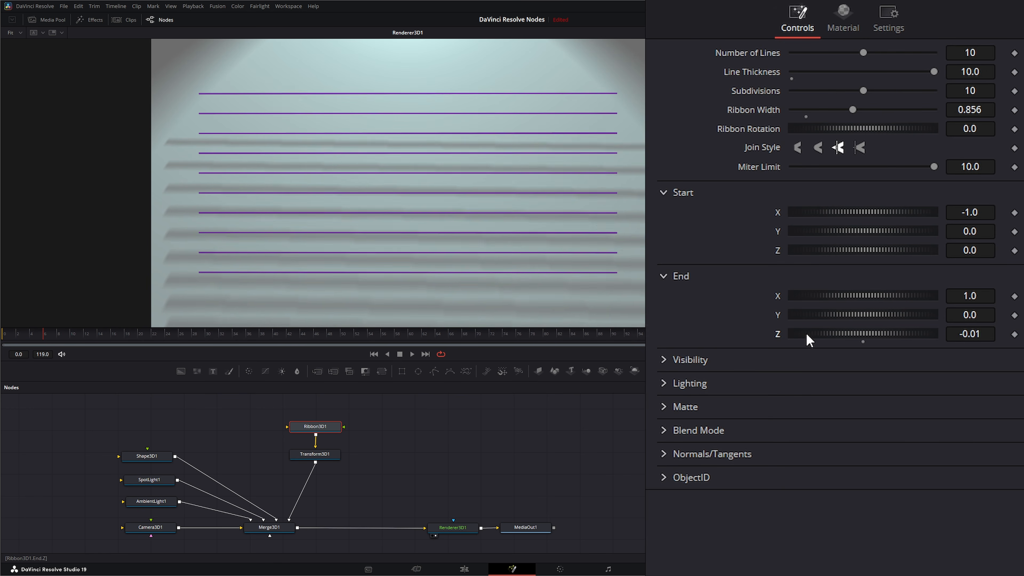
double_click(807, 335)
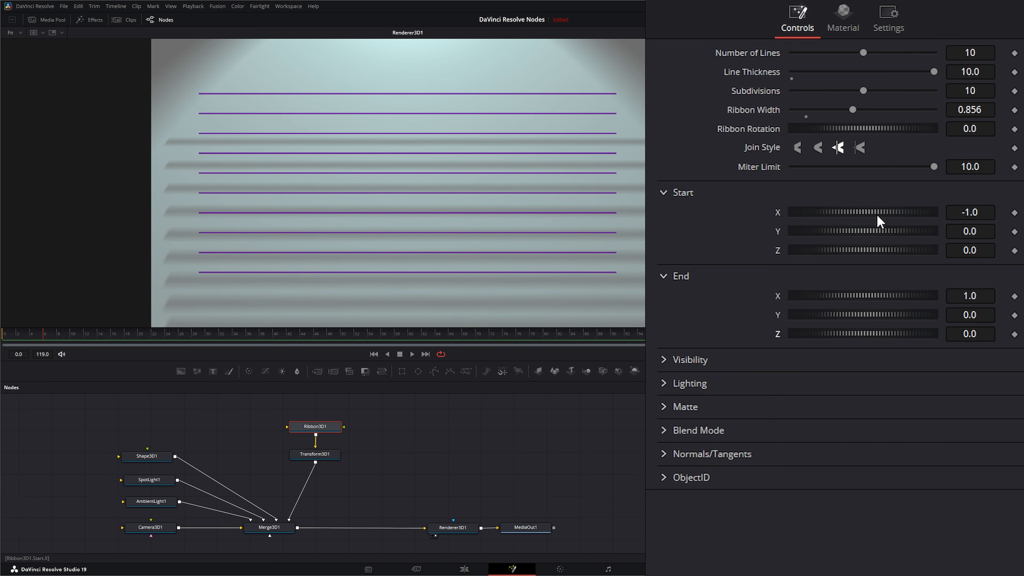
Step: Set Ribbon3D1 Start X to -1.237 and End X to 1.258 so lines span the frame
left_click_drag(867, 210, 831, 209)
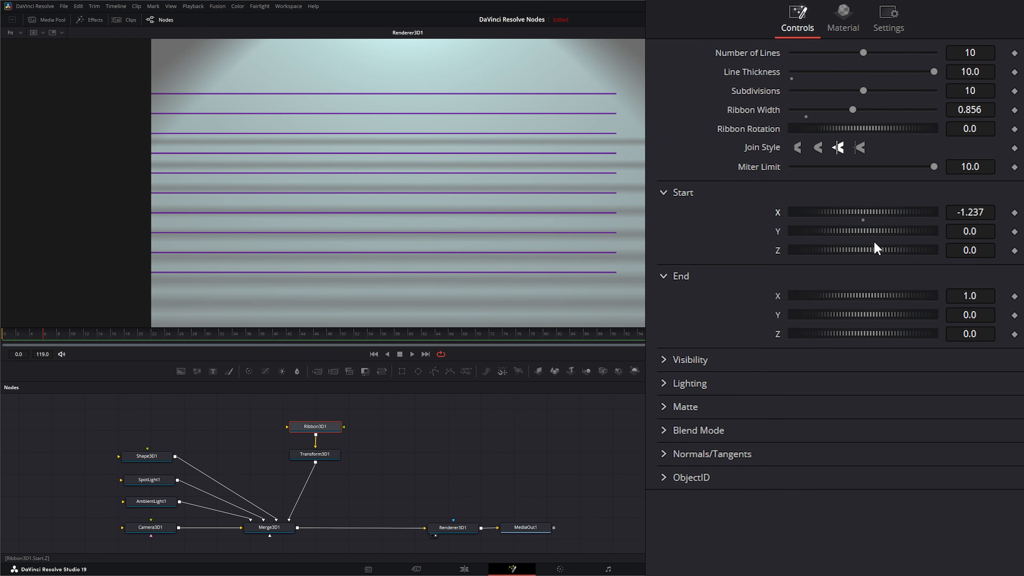
left_click_drag(846, 296, 884, 295)
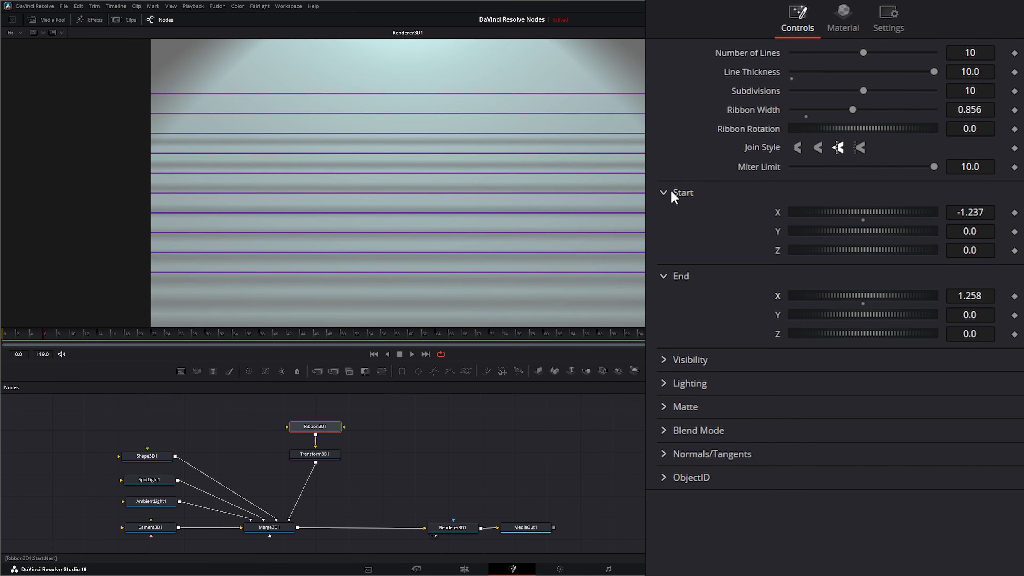
left_click(662, 194)
left_click(663, 217)
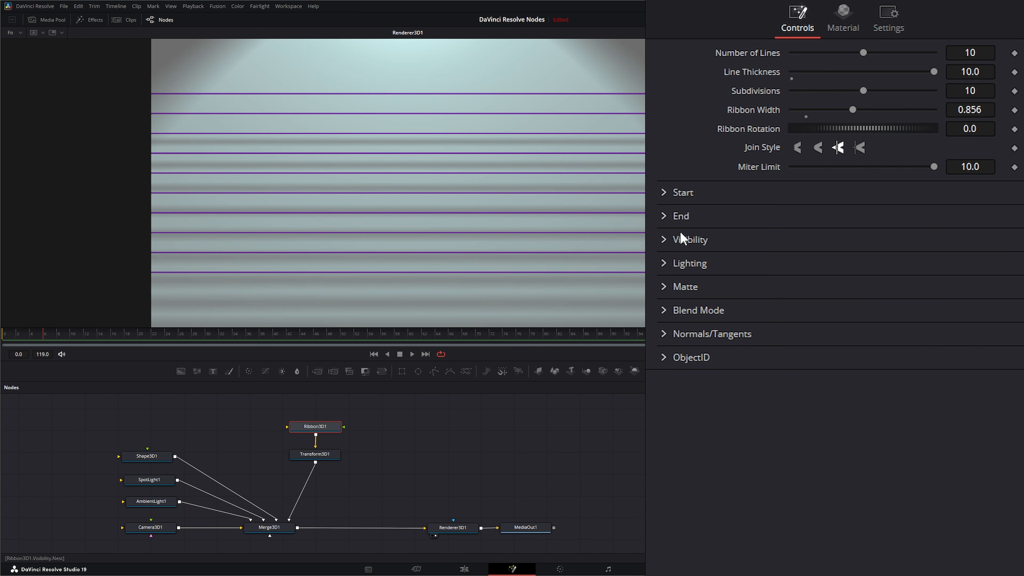
left_click(661, 238)
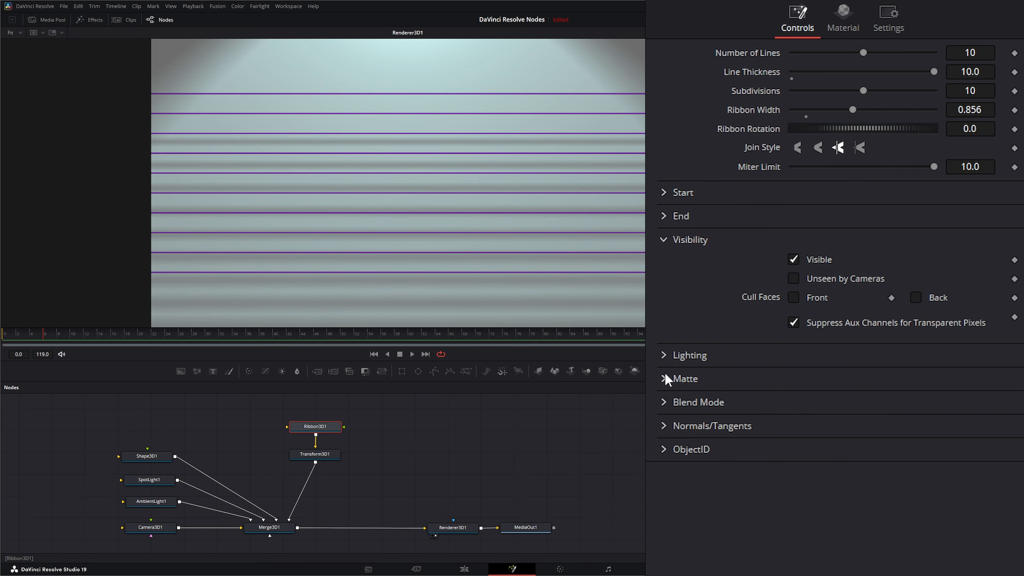
left_click(663, 240)
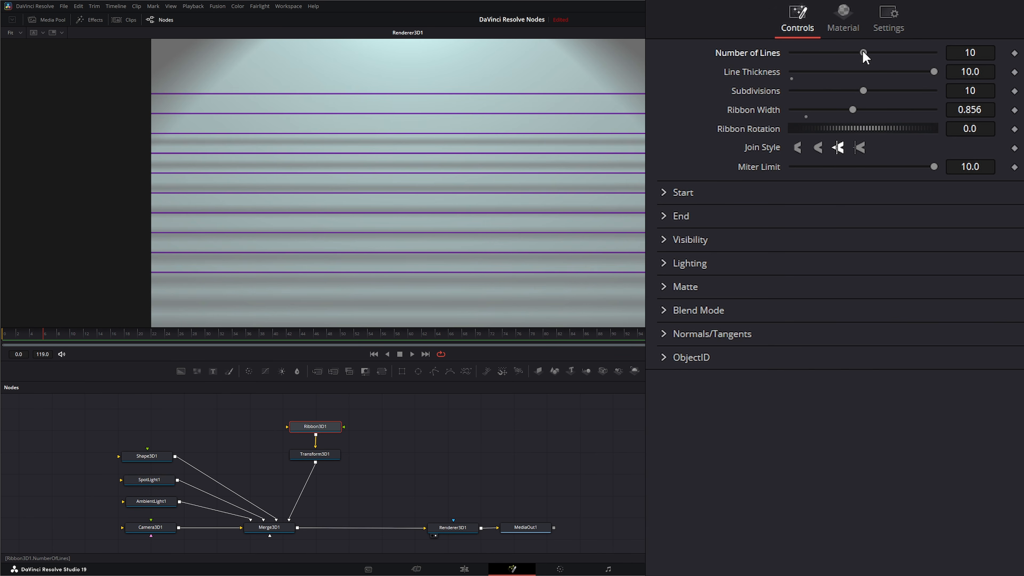
Step: Set the ribbon to 12 lines and adjust the line thickness toward 11.68
left_click_drag(862, 52, 827, 52)
left_click_drag(818, 54, 878, 54)
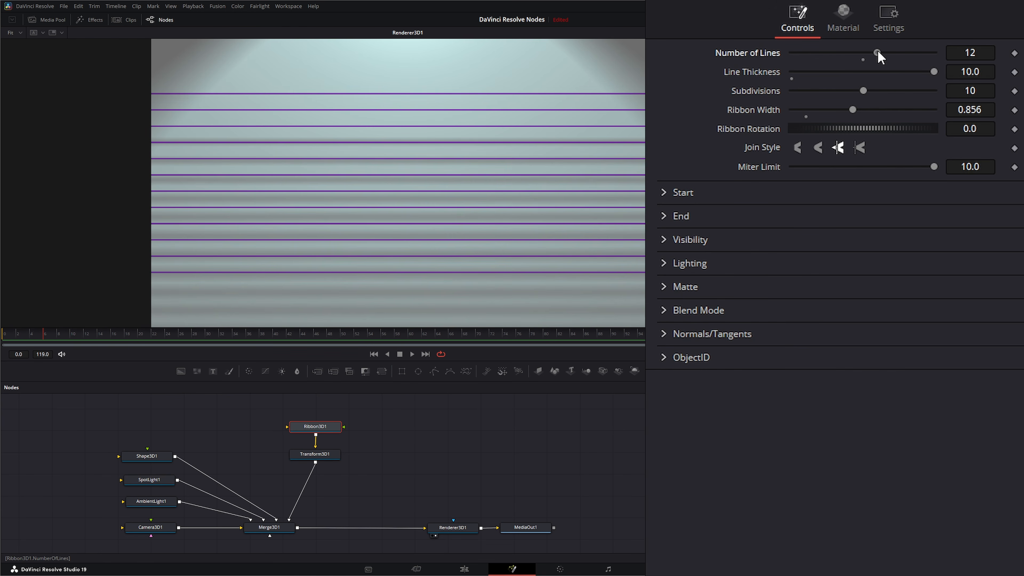
mouse_move(933, 73)
left_mouse_down()
mouse_move(823, 75)
mouse_move(952, 73)
left_mouse_up()
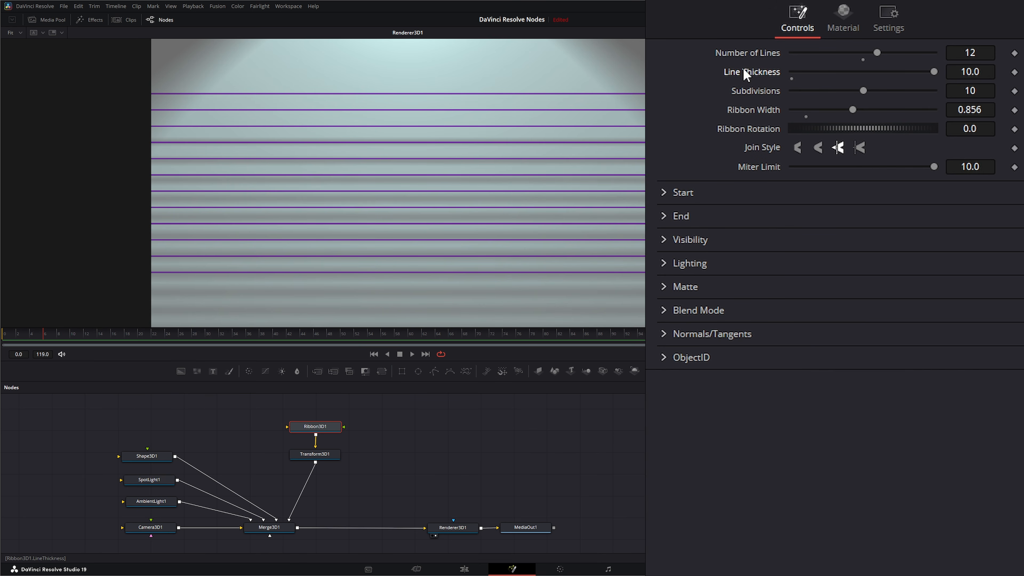
left_click(969, 71)
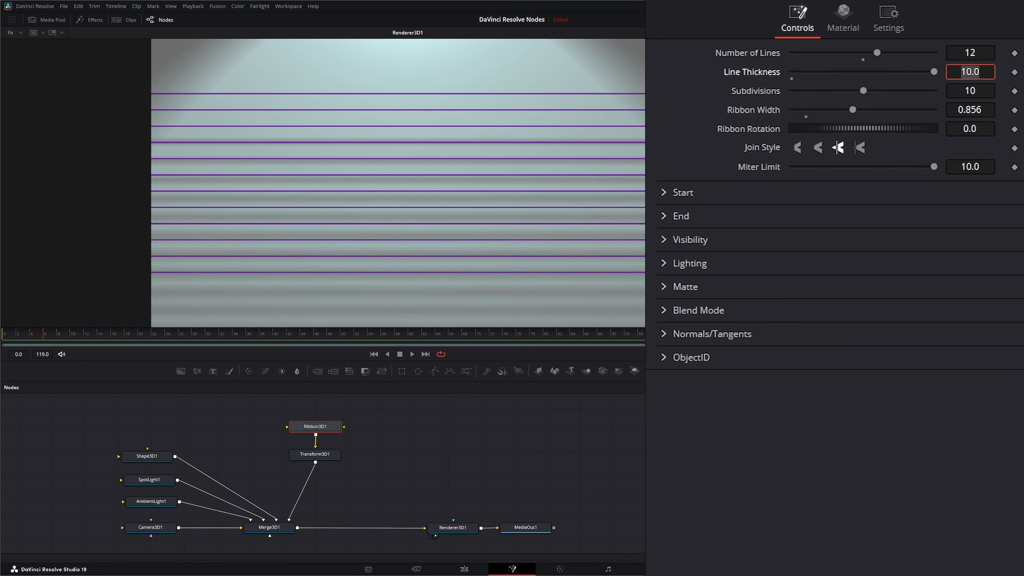
type("20")
key("Tab")
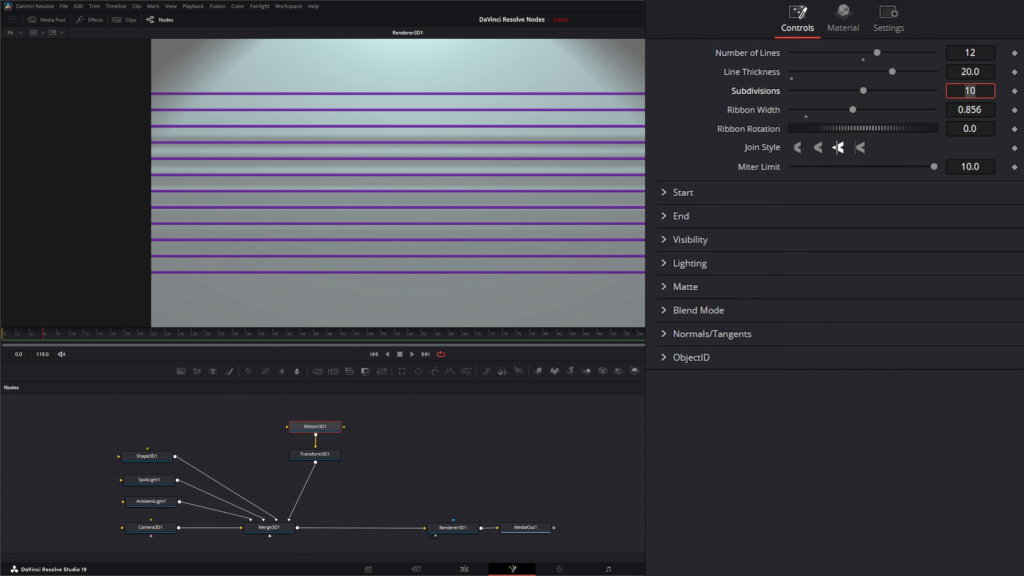
Step: Set subdivisions to 10 and ribbon width to 0.93, and reset ribbon rotation to 0
type("4")
key("Return")
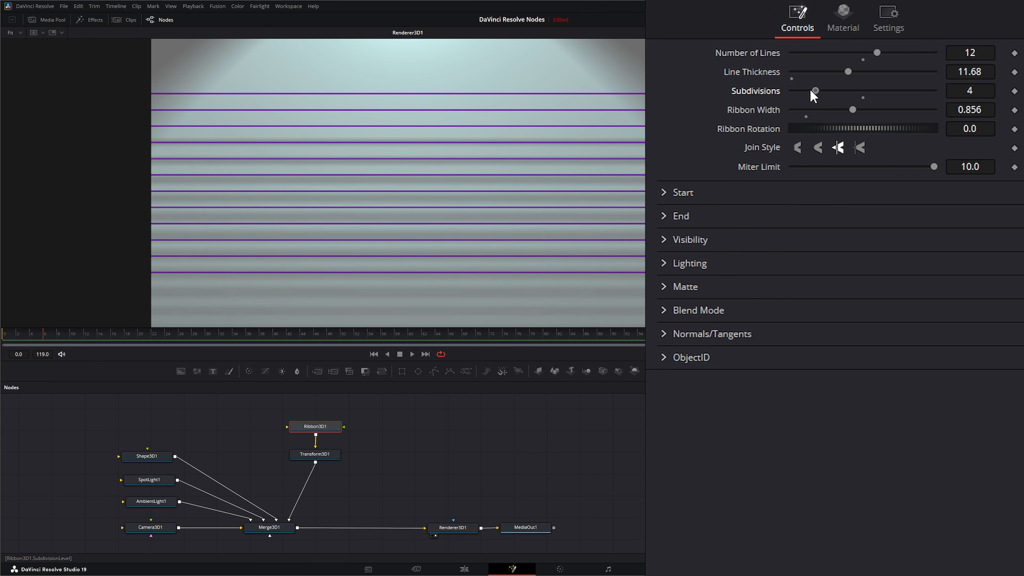
left_click_drag(818, 92, 899, 93)
left_click_drag(854, 108, 836, 130)
double_click(760, 131)
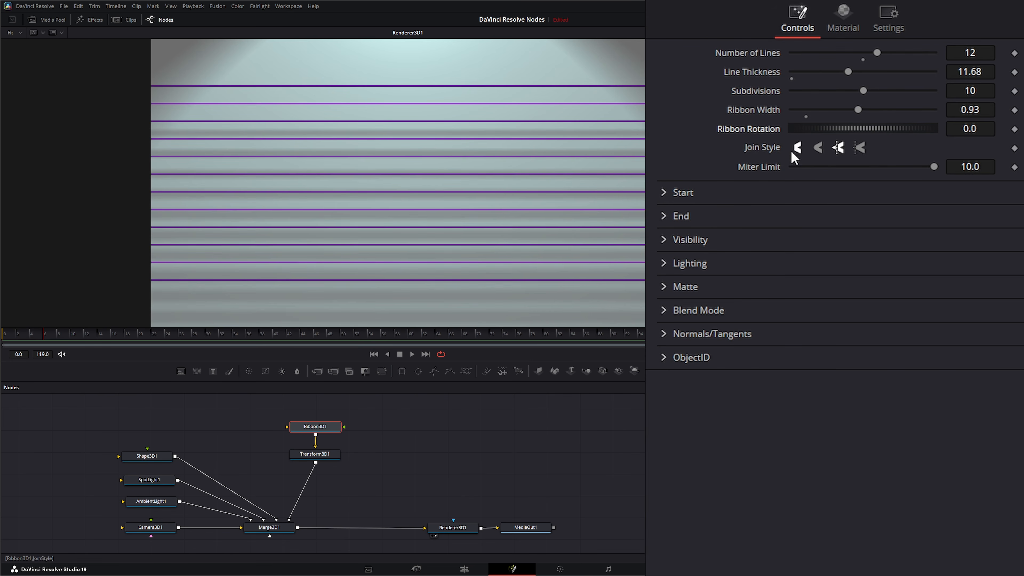
Step: Set the ribbon material's Diffuse Color to magenta #e946ff (R 0.914, G 0.275, B 1.0)
left_click(843, 14)
left_click(823, 73)
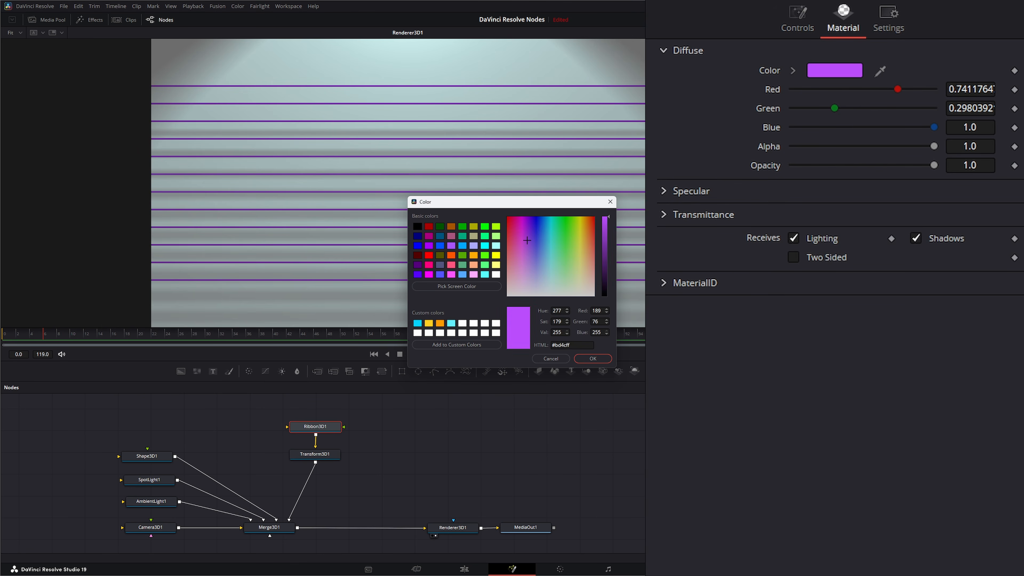
mouse_move(534, 241)
left_mouse_down()
mouse_move(542, 228)
mouse_move(576, 258)
mouse_move(520, 244)
left_mouse_up()
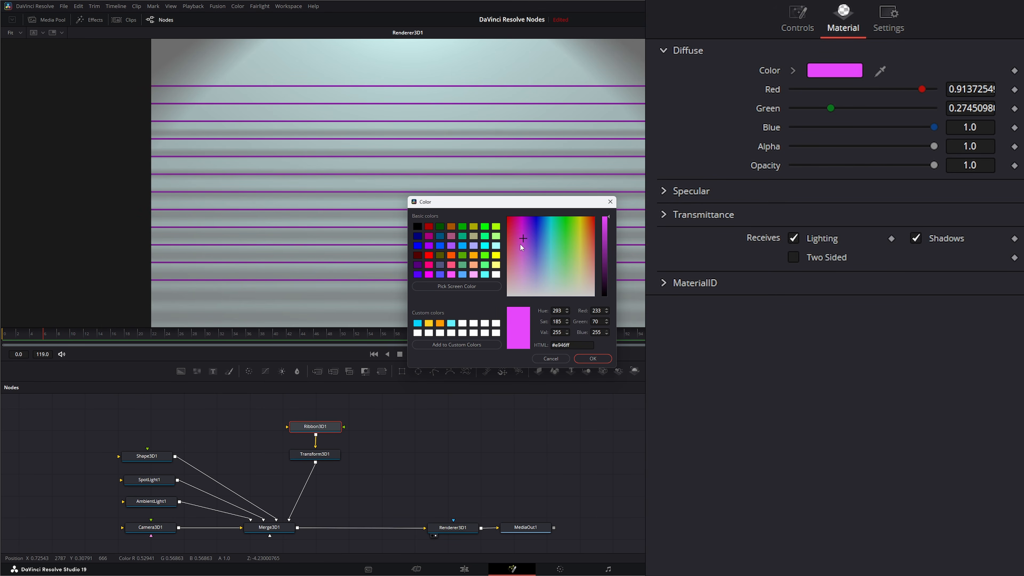
left_click(595, 359)
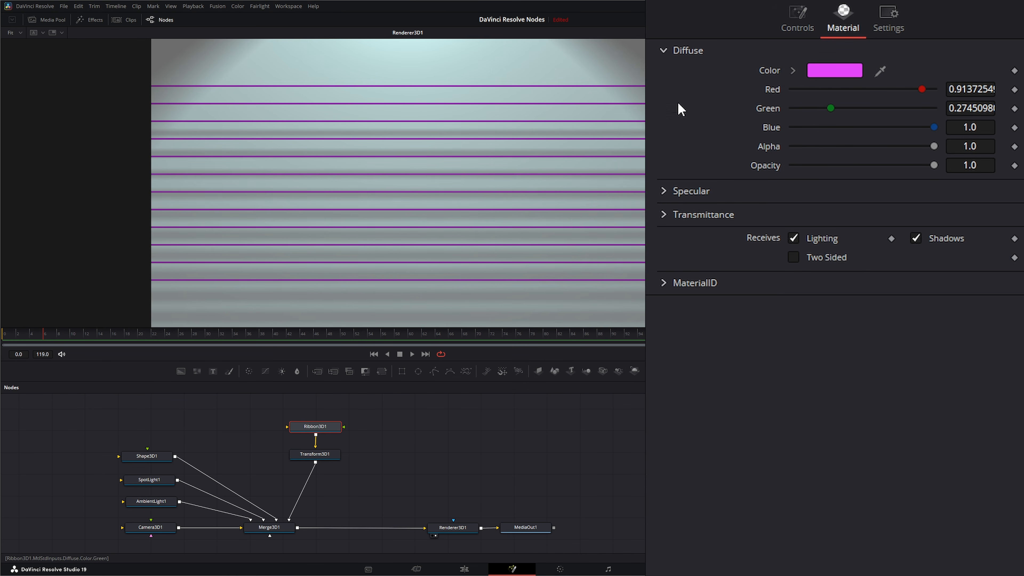
left_click(796, 22)
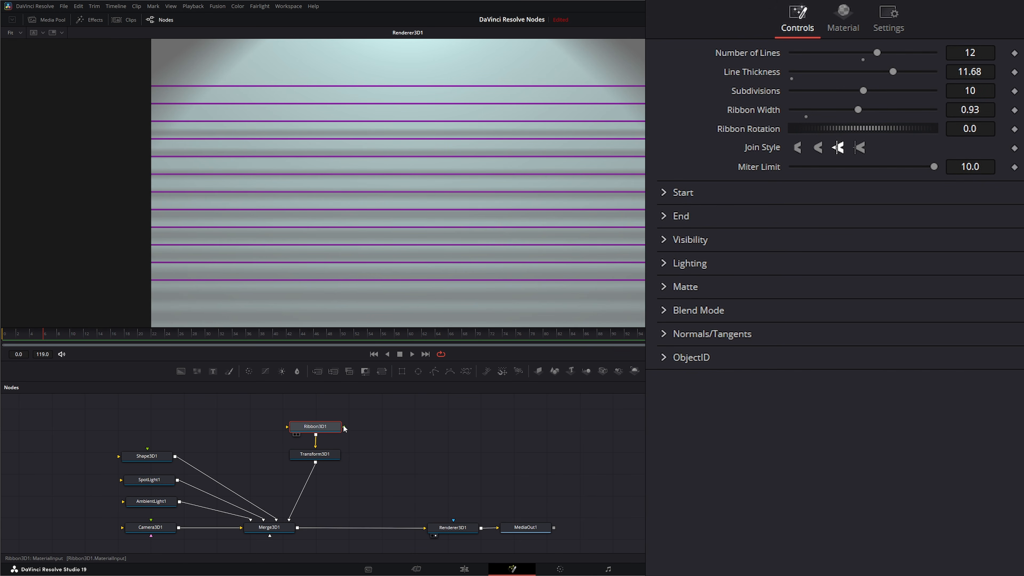
left_click_drag(343, 426, 391, 425)
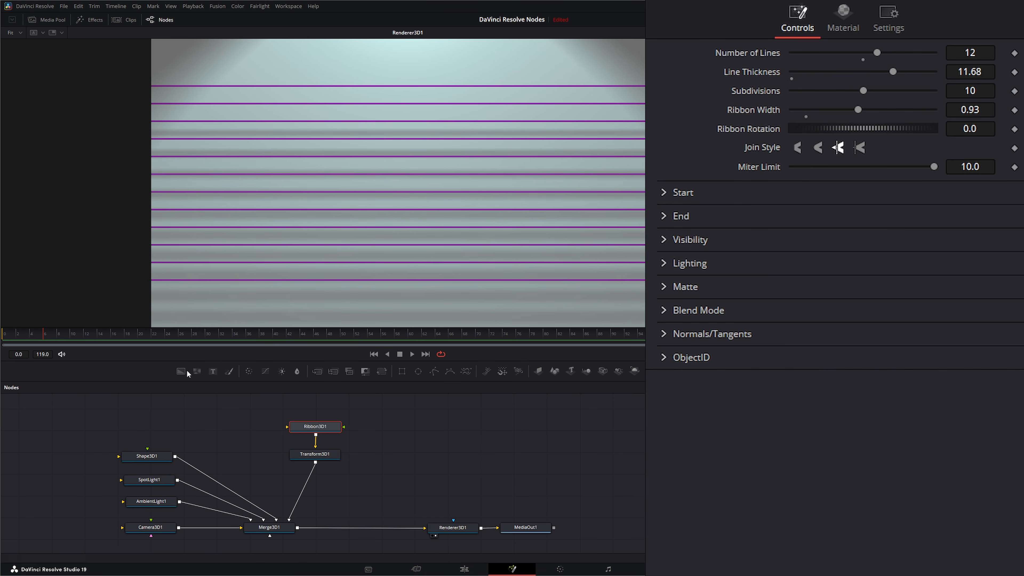
left_click_drag(644, 445, 344, 426)
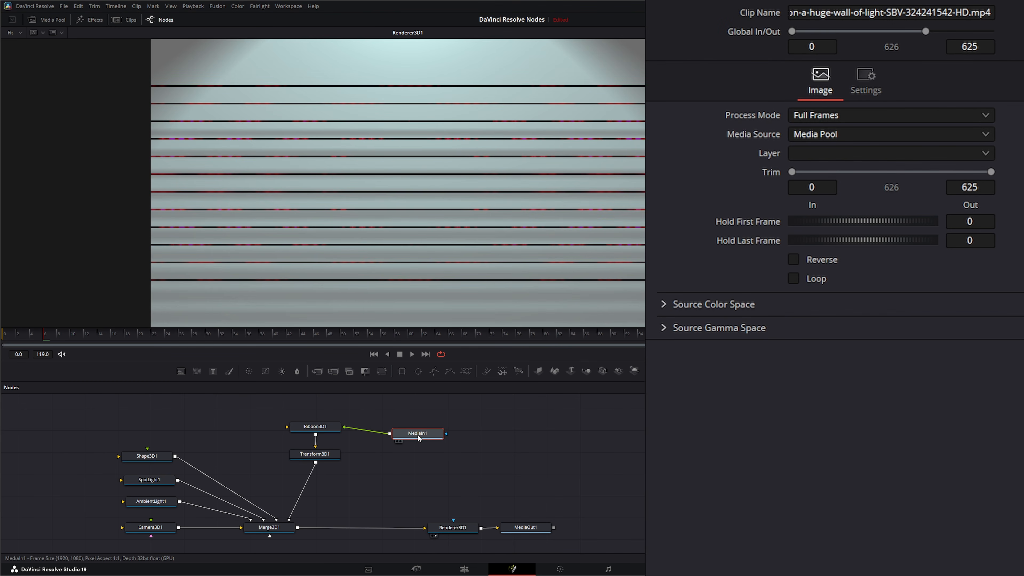
left_click_drag(417, 437, 413, 428)
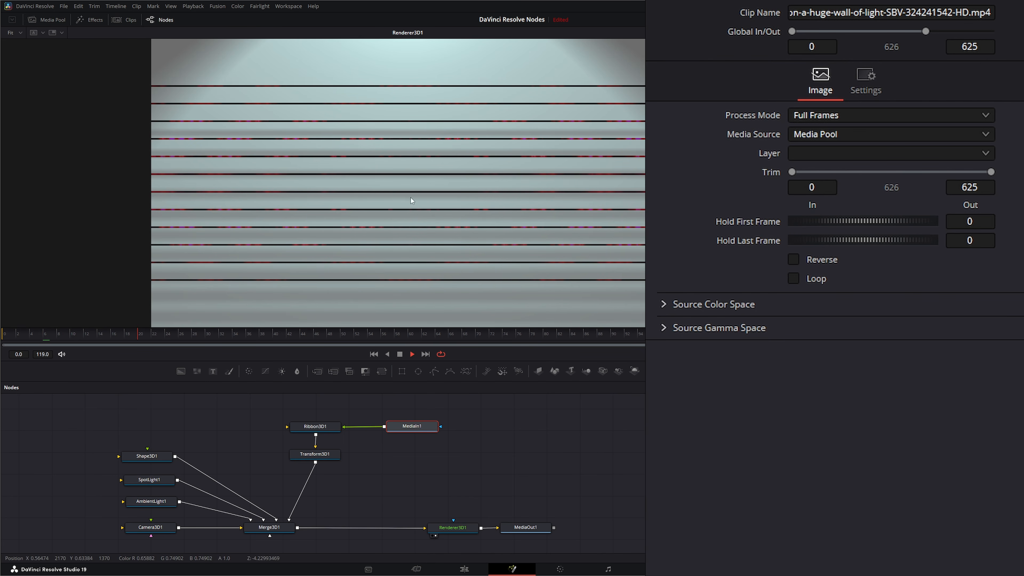
left_click(399, 354)
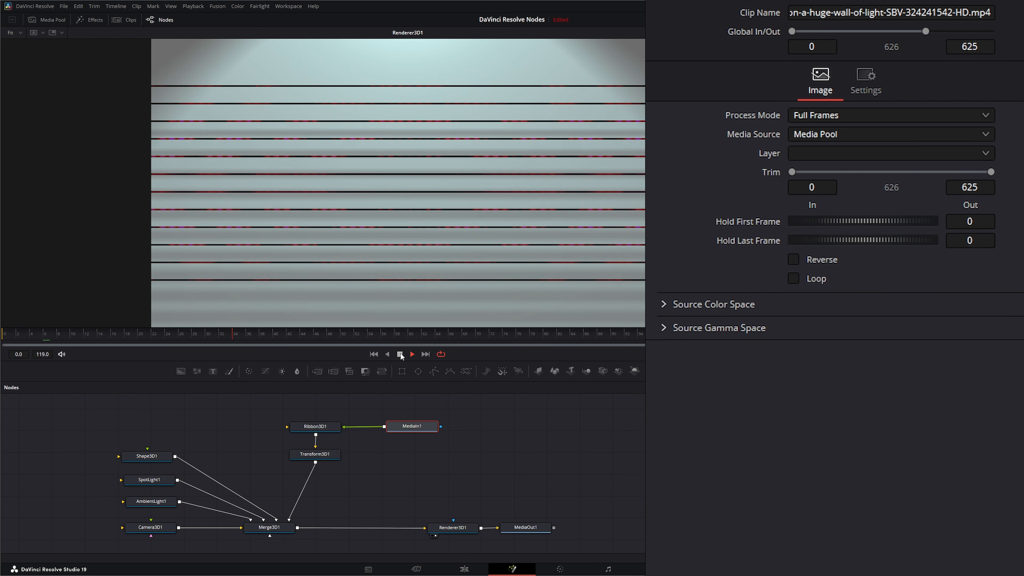
left_click(373, 354)
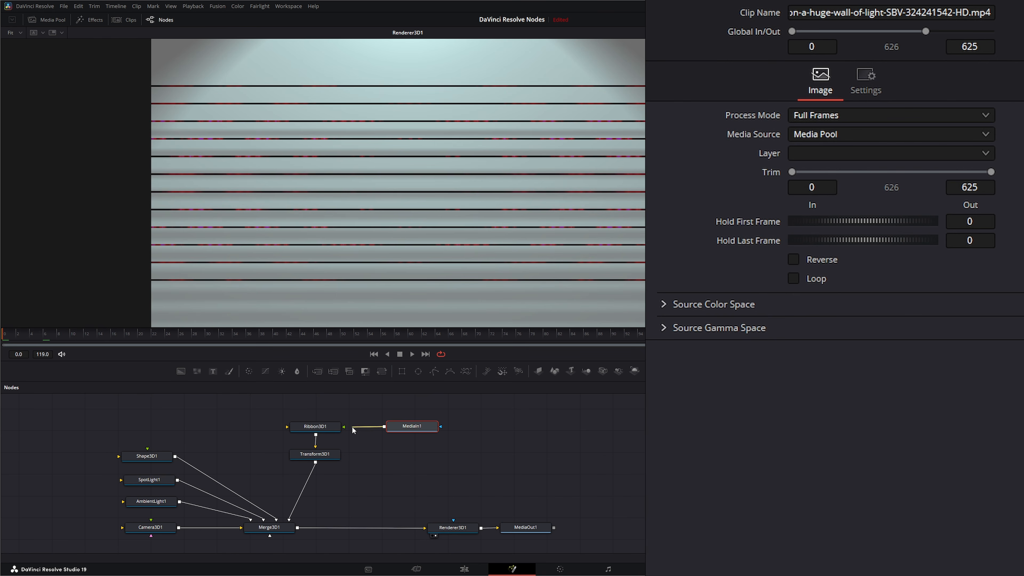
left_click_drag(352, 429, 369, 409)
key("Delete")
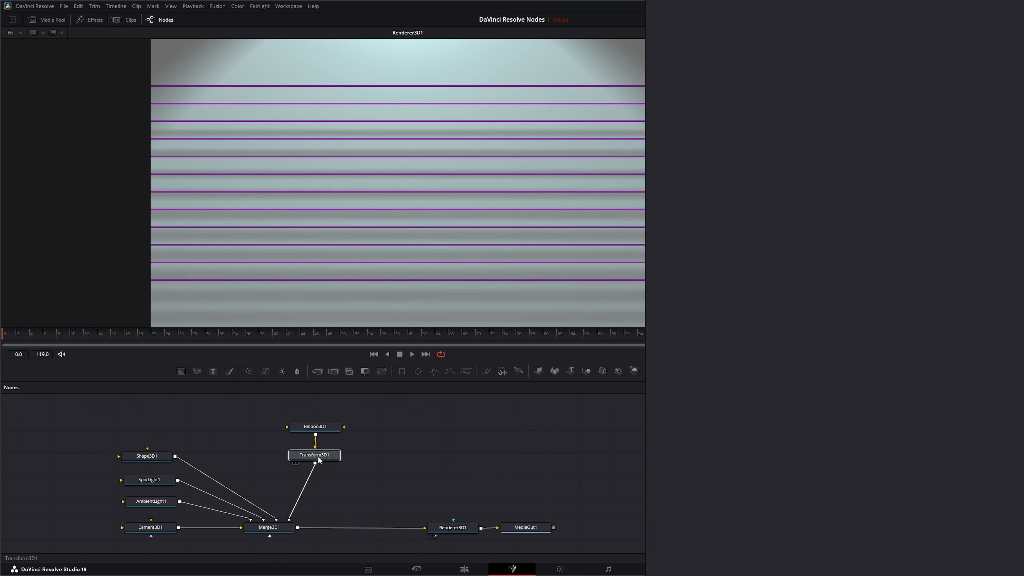
Step: Tidy the Ribbon3D1 and Transform3D1 nodes, then add a FastNoise node below Transform3D1
left_click_drag(318, 456, 318, 452)
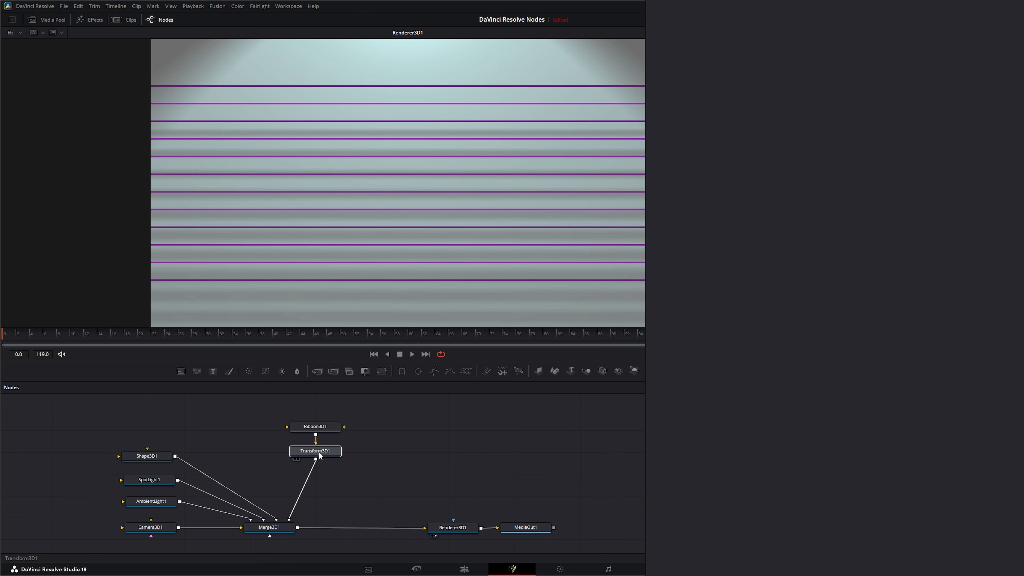
left_click_drag(250, 412, 378, 443)
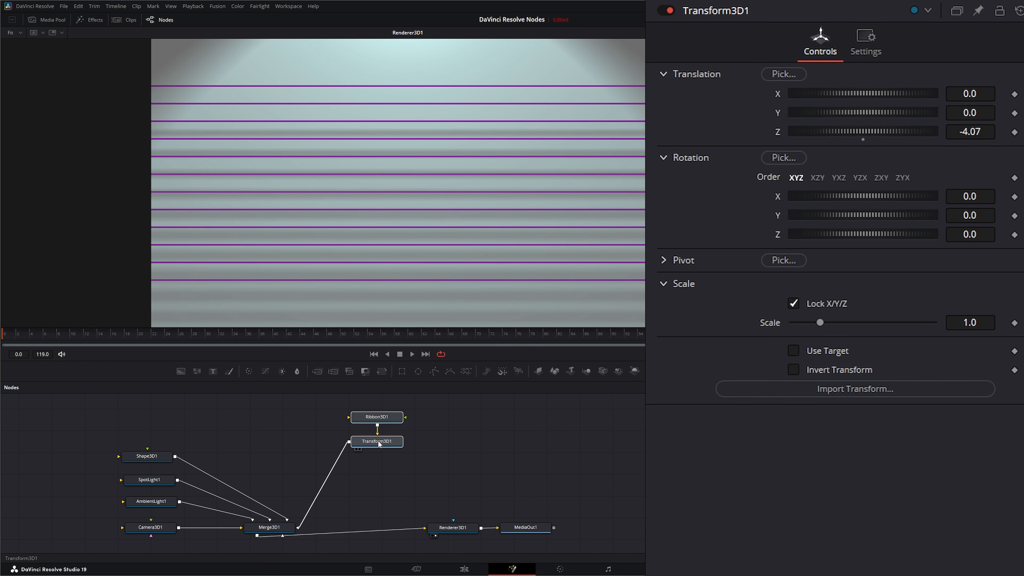
left_click(379, 444)
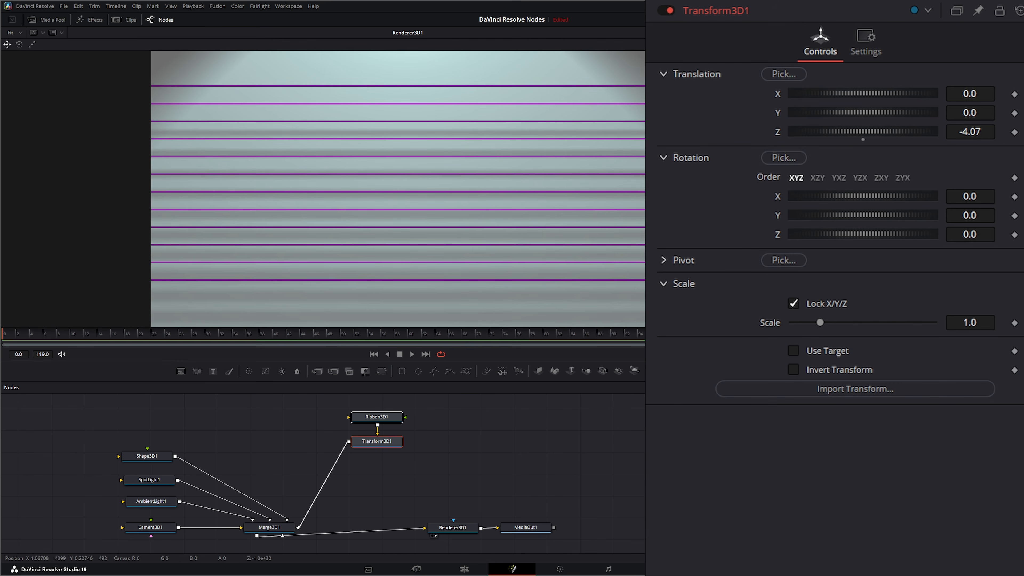
left_click(468, 439)
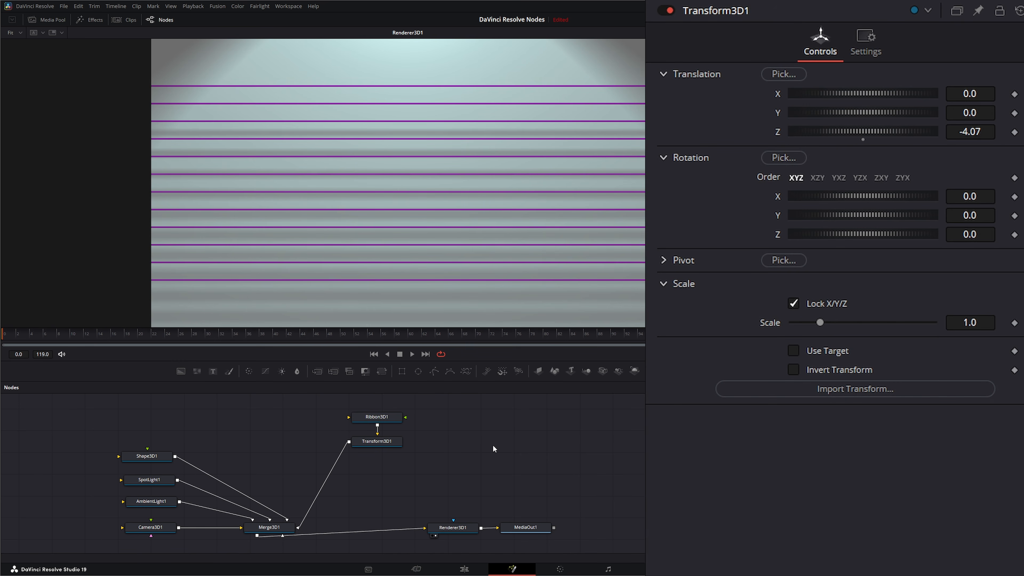
key("shift+space")
type("fast")
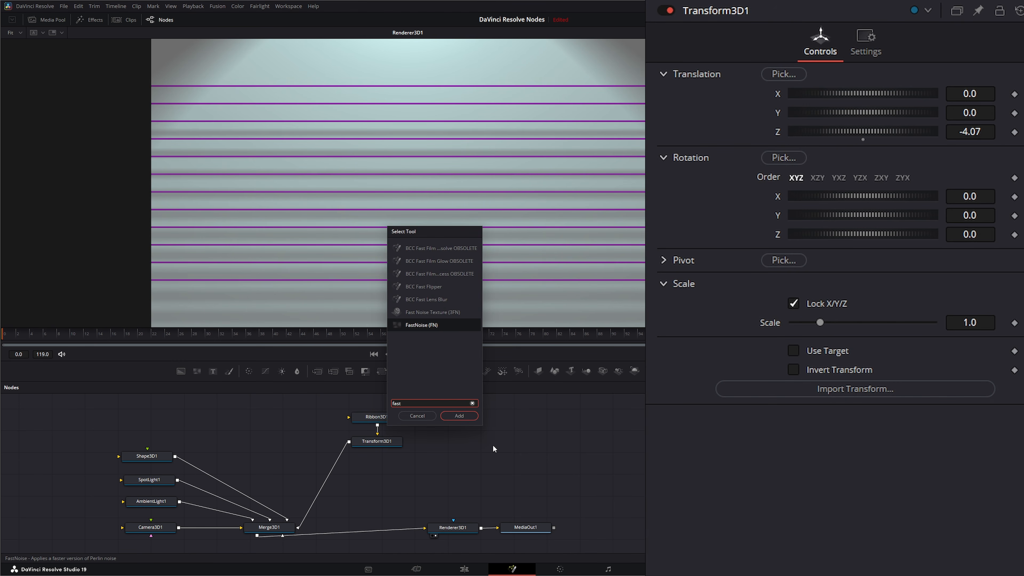
key("Return")
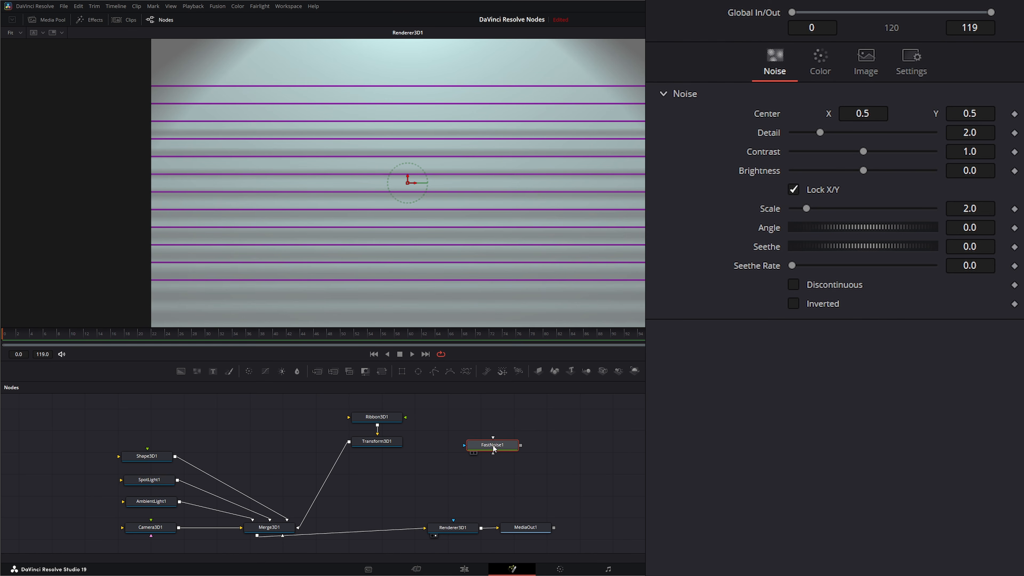
left_click_drag(492, 444, 380, 485)
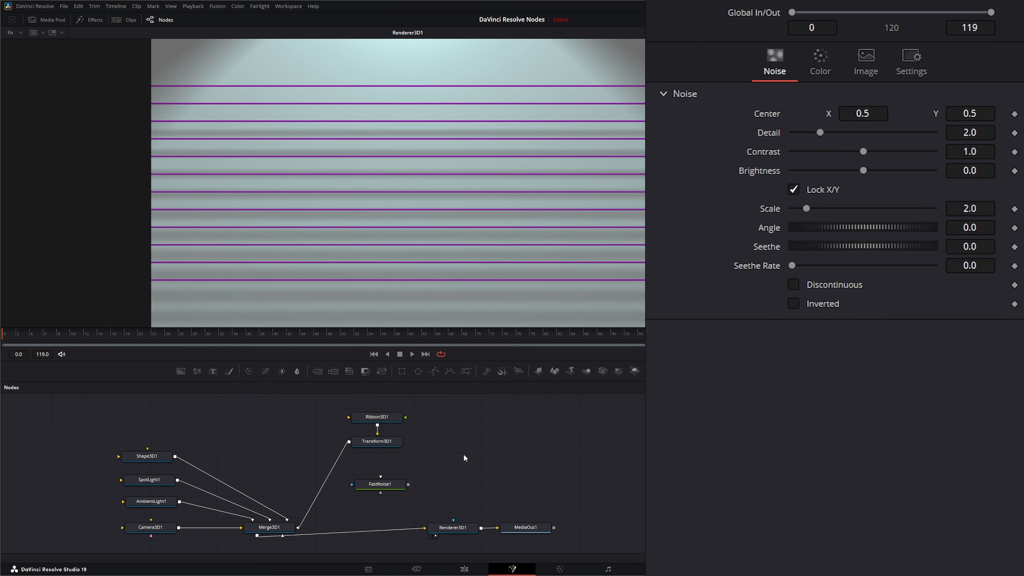
Step: Add a Displace 3D node and insert it between Transform3D1 and Merge3D1
key("shift+space")
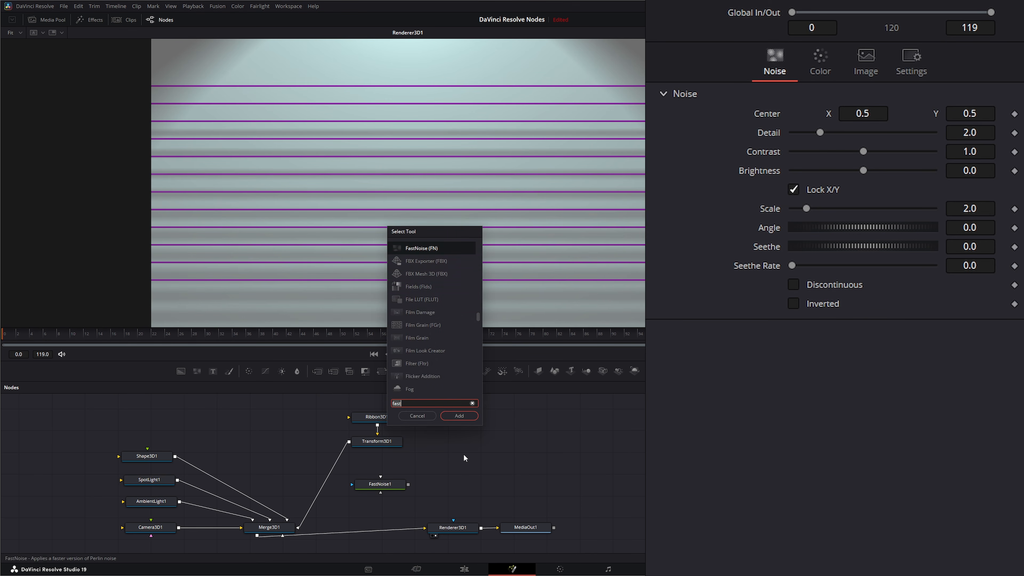
type("displ")
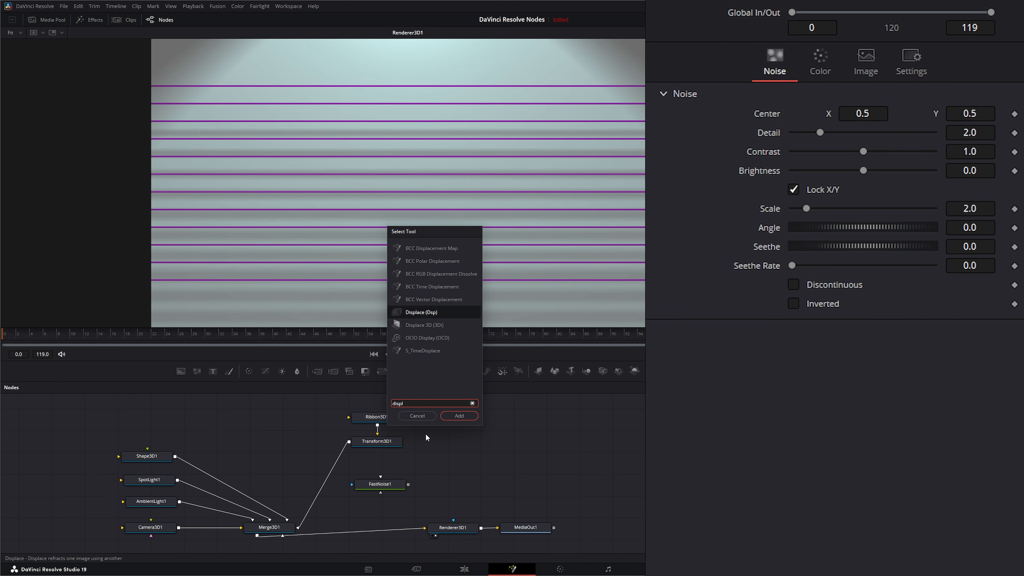
left_click(429, 325)
left_click(459, 415)
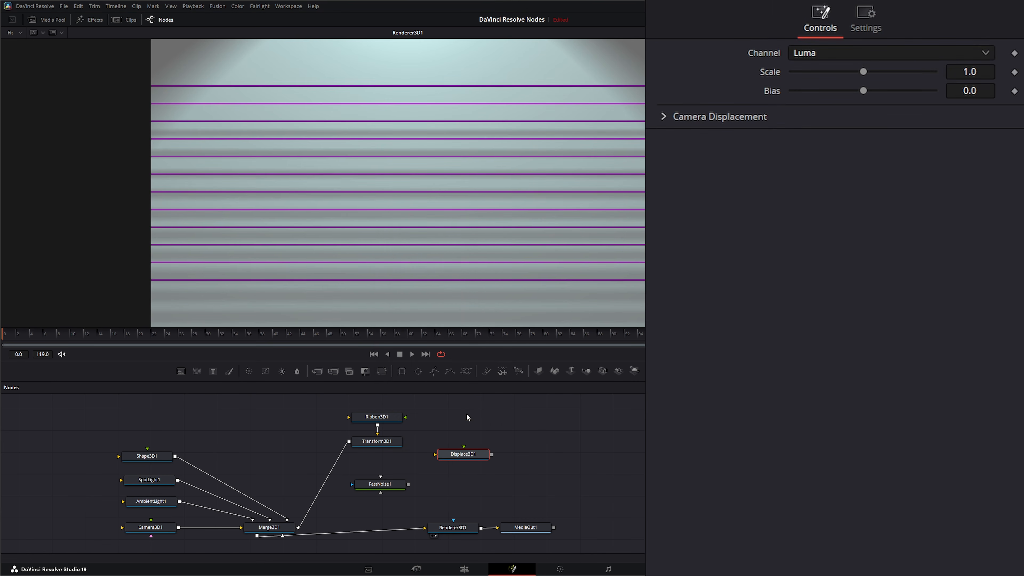
mouse_move(469, 459)
left_mouse_down()
mouse_move(351, 483)
mouse_move(325, 477)
mouse_move(387, 464)
mouse_move(376, 469)
mouse_move(468, 488)
mouse_move(443, 458)
mouse_move(405, 472)
mouse_move(460, 469)
left_mouse_up()
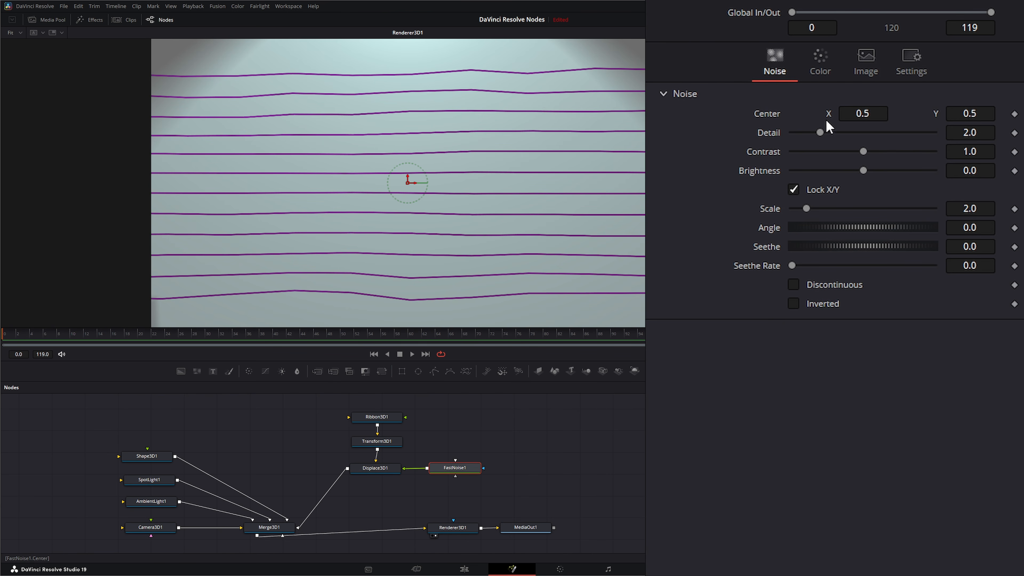
Step: Tune FastNoise1's Detail and Scale to reshape the ribbon waves, leaving Seethe at 0
left_click_drag(820, 133, 841, 170)
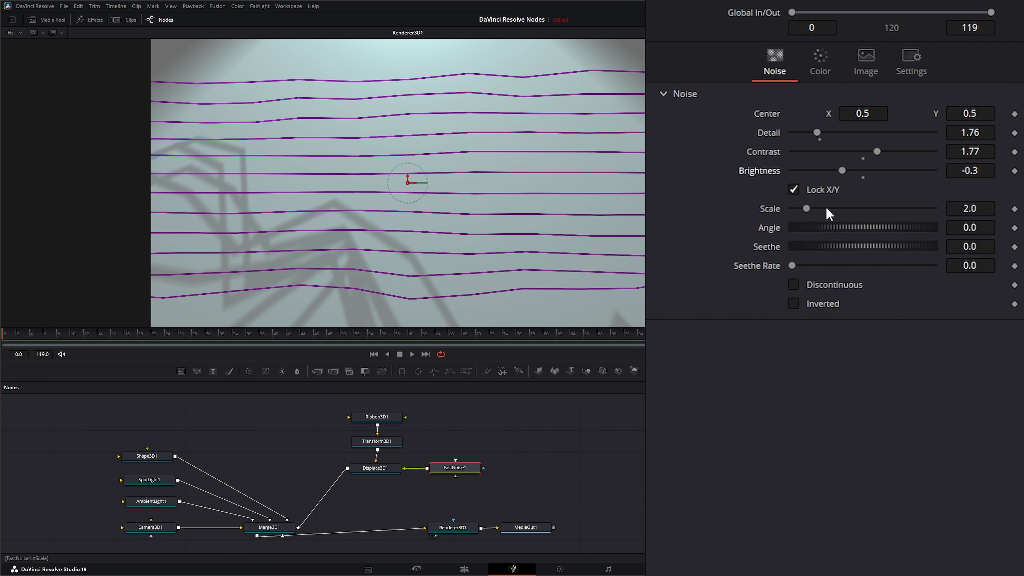
mouse_move(806, 208)
left_mouse_down()
mouse_move(845, 210)
mouse_move(805, 210)
left_mouse_up()
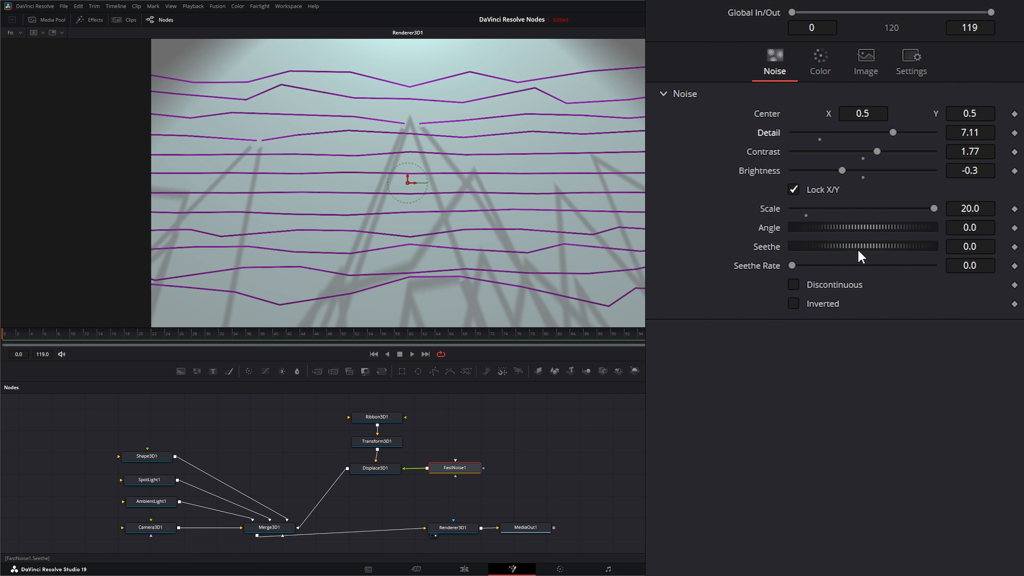
left_click_drag(822, 244, 858, 237)
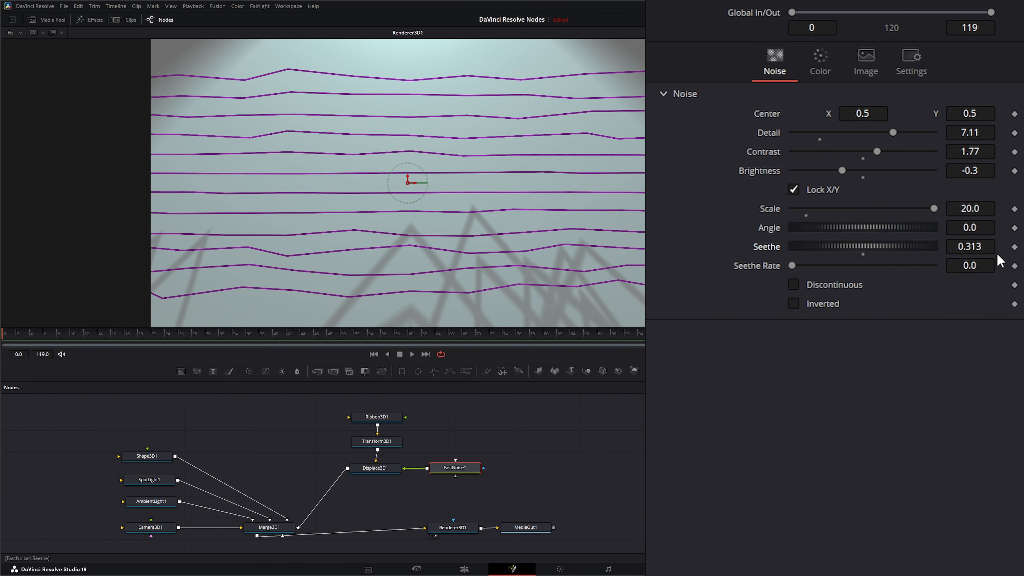
double_click(770, 248)
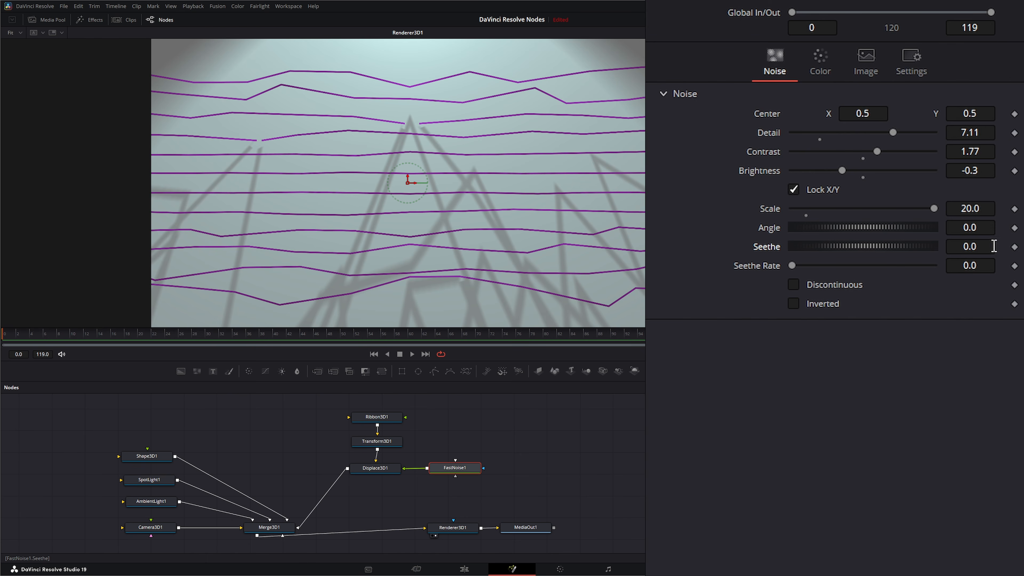
Step: Keyframe FastNoise1's Seethe from 0 to 10 and preview the rippling animation
left_click(1014, 247)
left_click(980, 247)
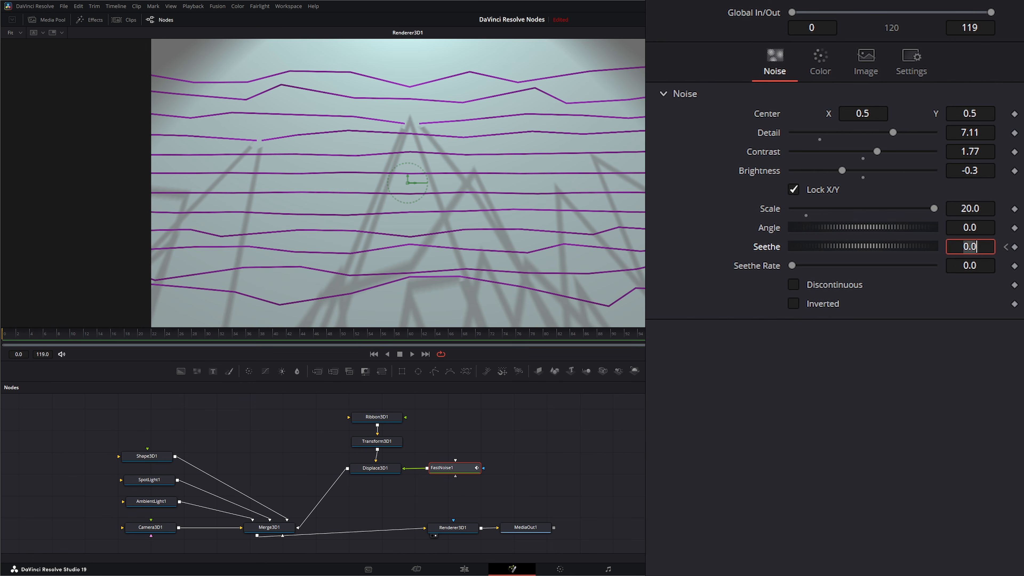
type("10")
key("Tab")
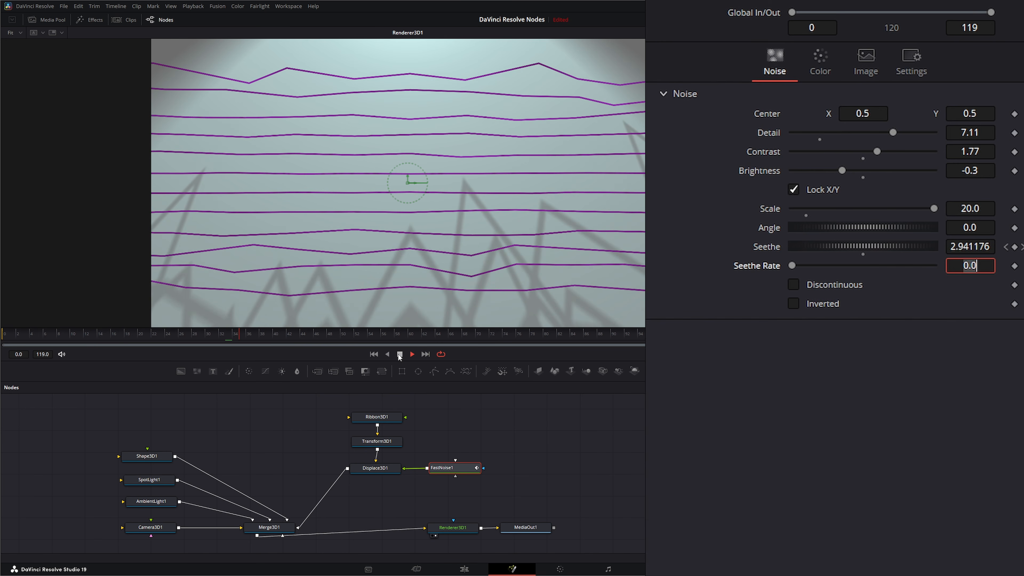
left_click(399, 355)
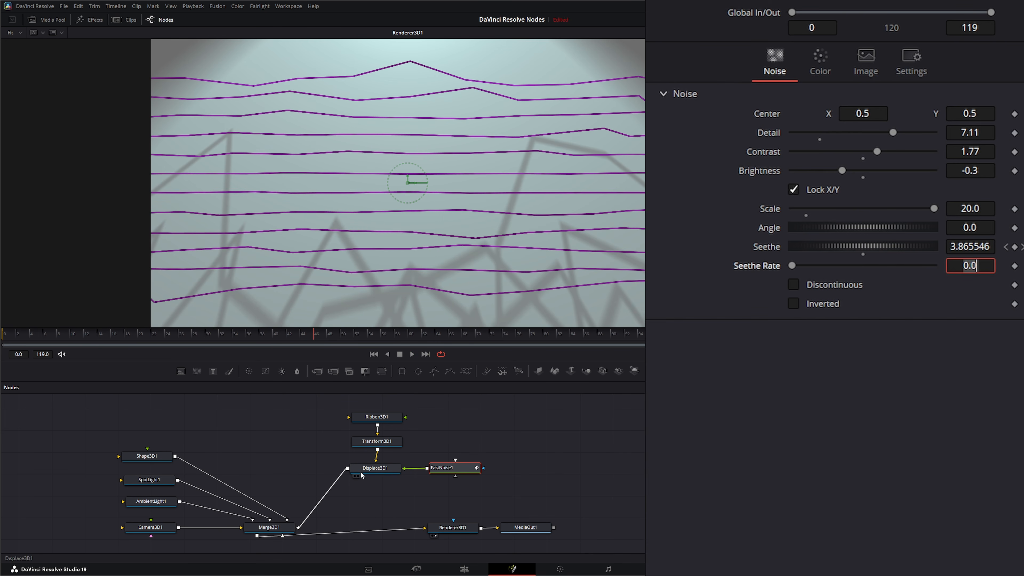
left_click(380, 472)
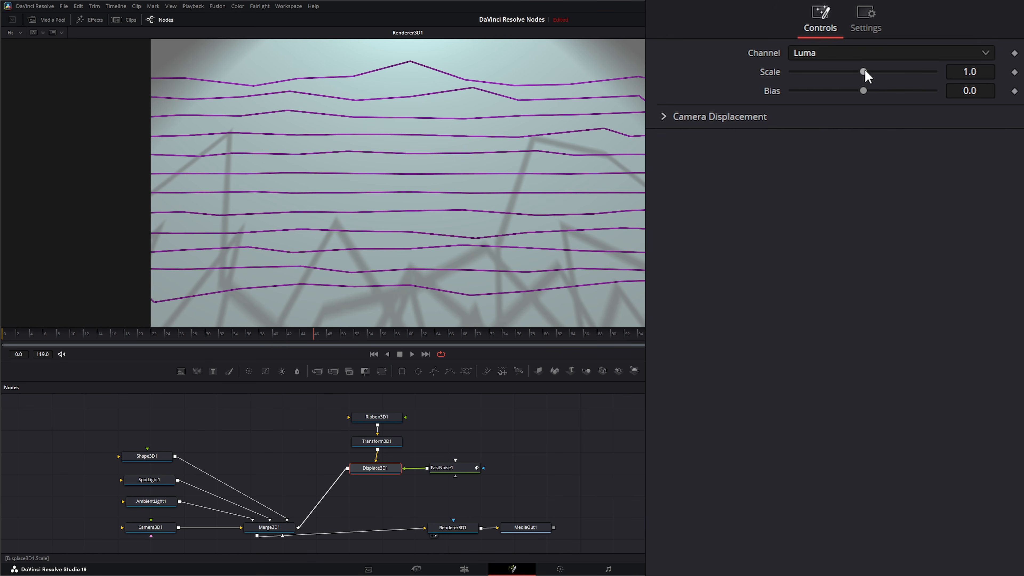
Step: Raise Displace3D1 Scale to 2.0 and push Transform3D1 back to Translation Z -4.52
left_click_drag(864, 71, 993, 72)
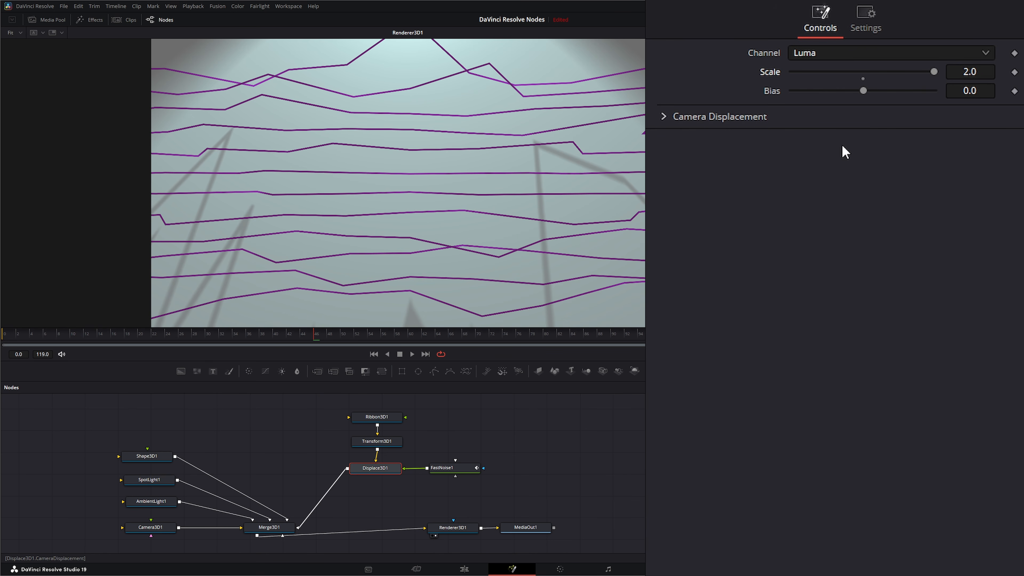
left_click(376, 442)
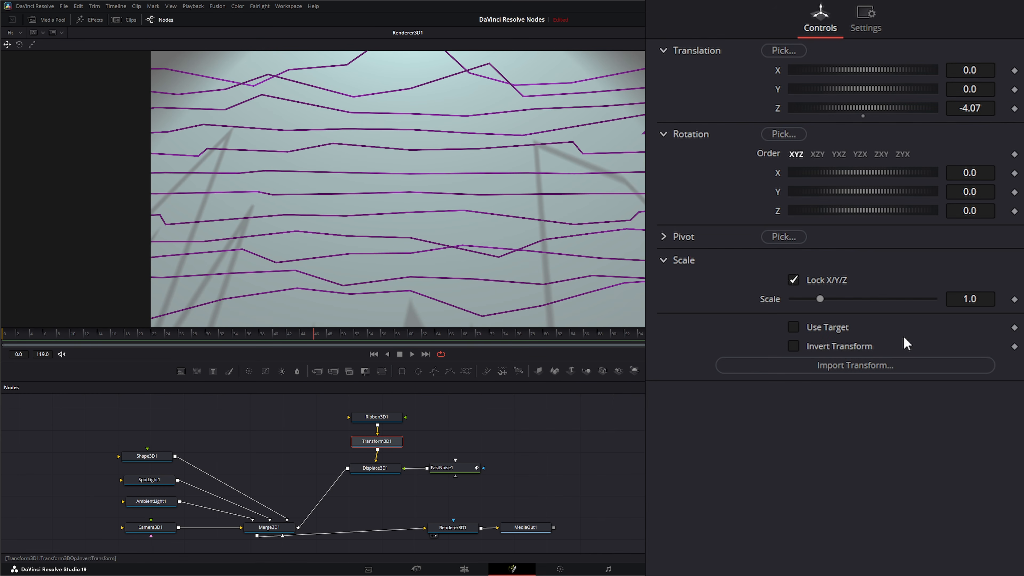
mouse_move(971, 108)
left_mouse_down()
mouse_move(950, 108)
mouse_move(980, 108)
left_mouse_up()
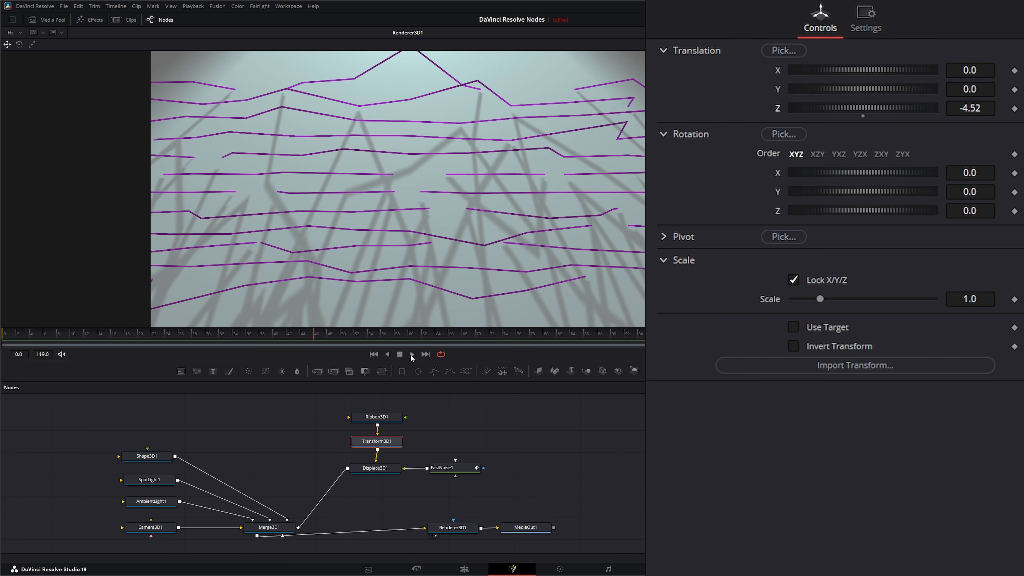
Step: Preview playback, then unplug FastNoise1 from Displace3D1 and move it aside
left_click(412, 354)
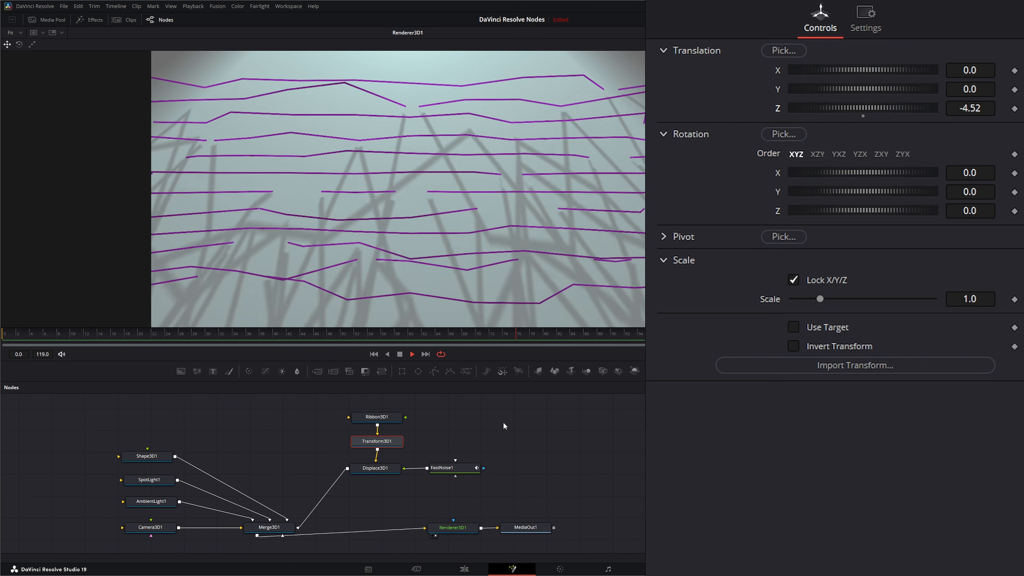
left_click(374, 471)
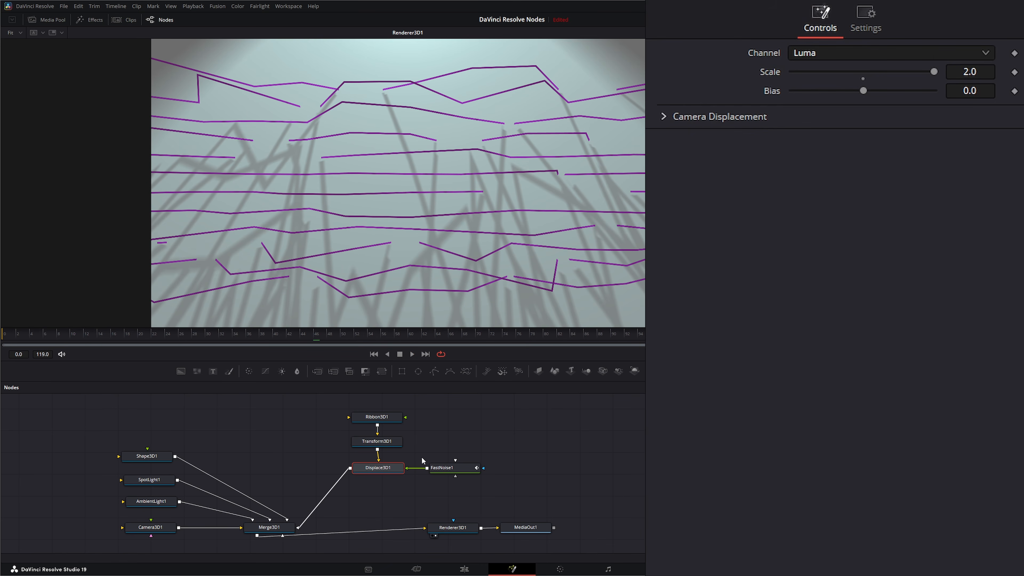
left_click_drag(415, 468, 602, 453)
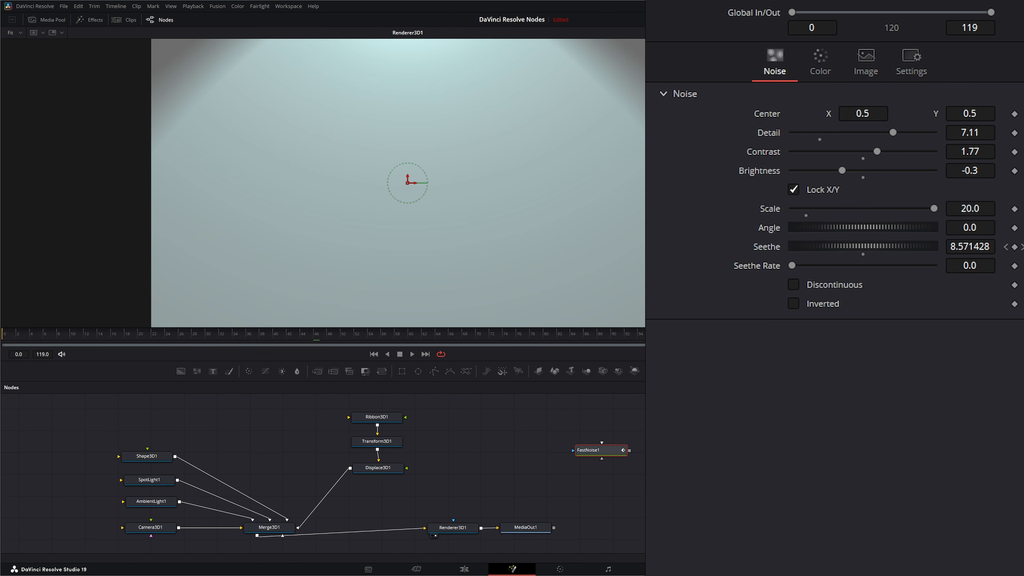
Step: Add a clip as MediaIn1, preview it driving Displace3D1, then disconnect it
left_click_drag(537, 490, 499, 439)
left_click_drag(415, 467, 408, 470)
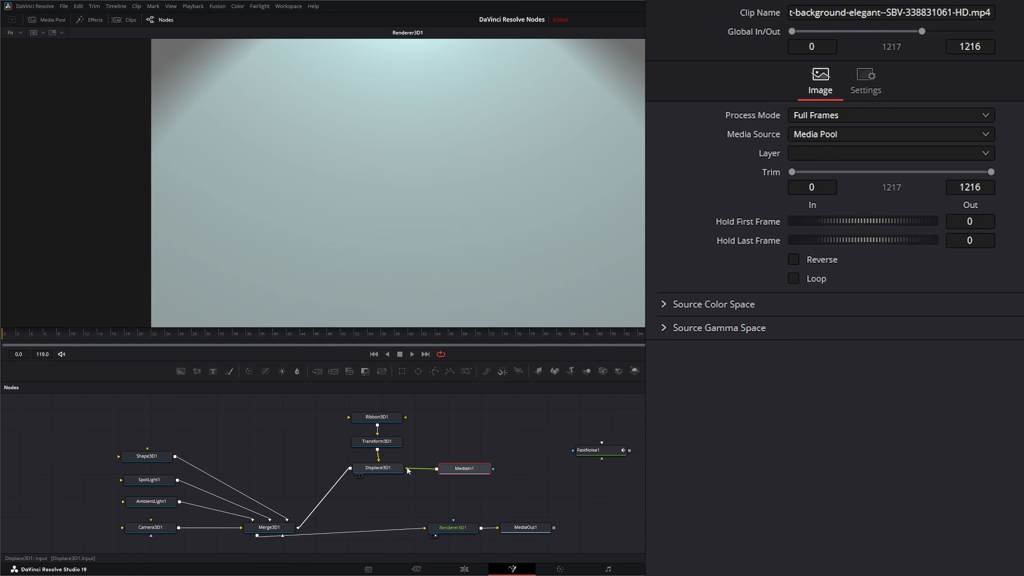
left_click(411, 353)
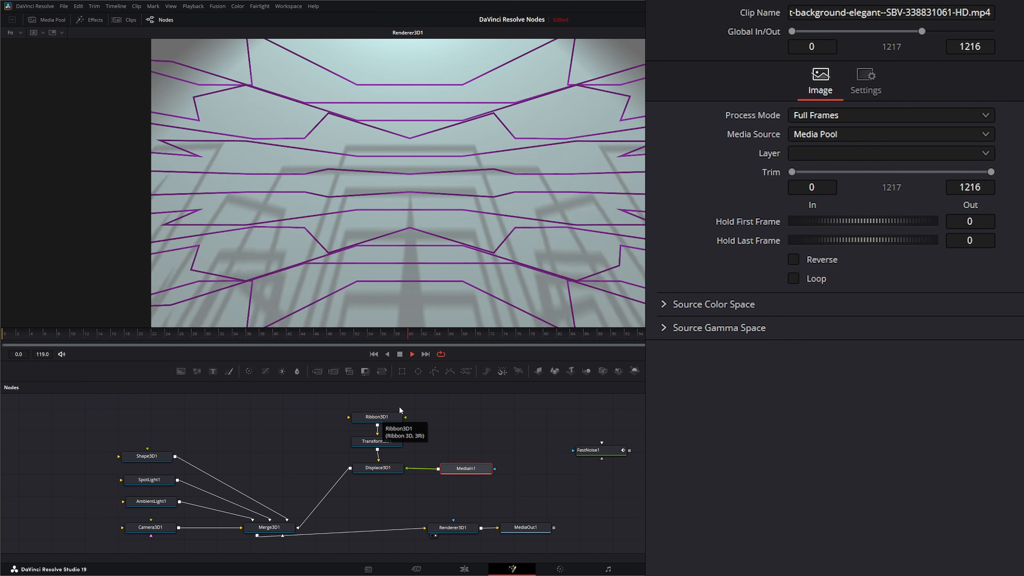
left_click(399, 353)
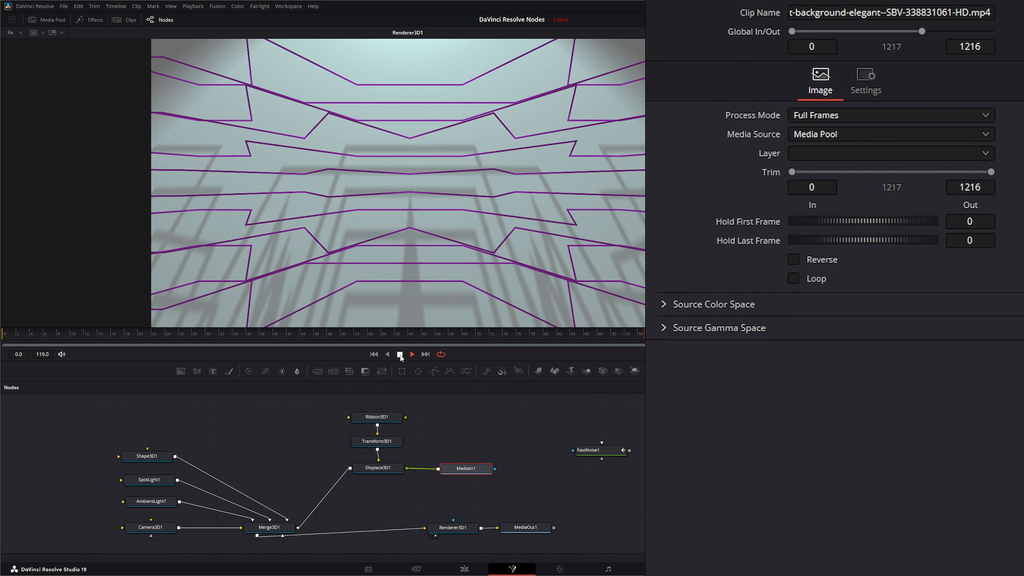
left_click(383, 468)
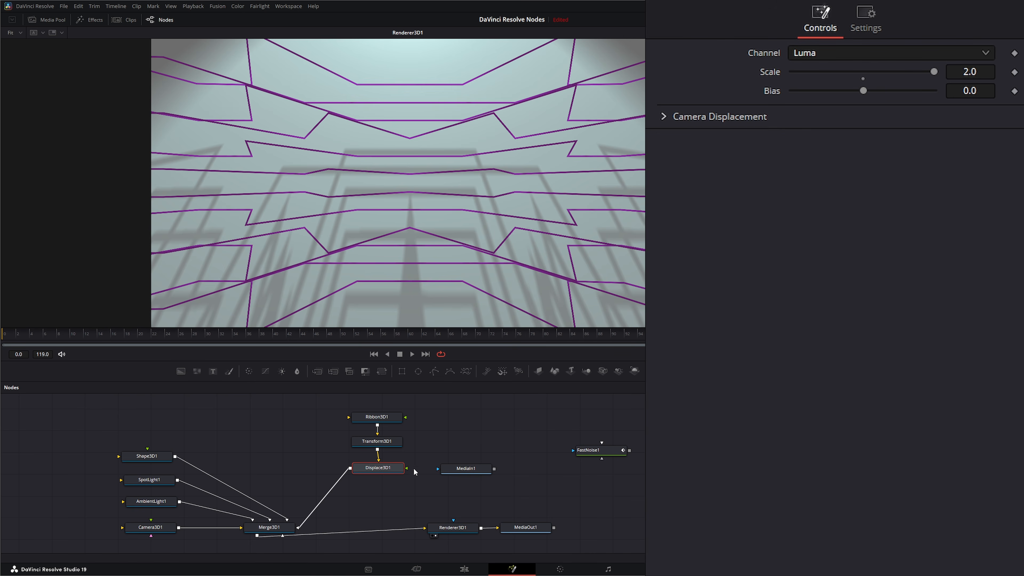
left_click_drag(459, 468, 599, 476)
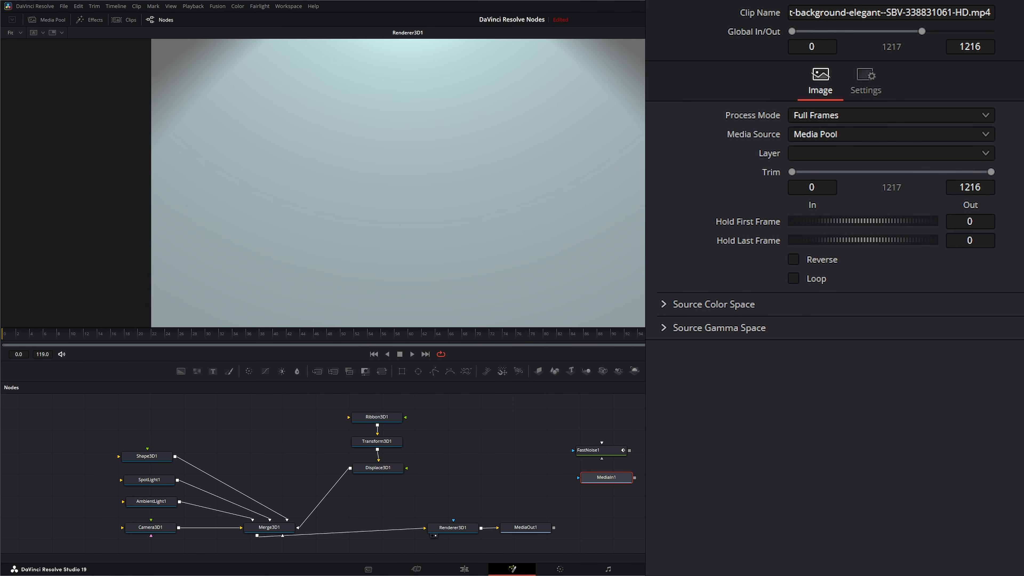
Step: Add a second clip as MediaIn2, preview it driving Displace3D1, then unplug it
left_click_drag(628, 454, 524, 433)
left_click_drag(416, 464, 407, 468)
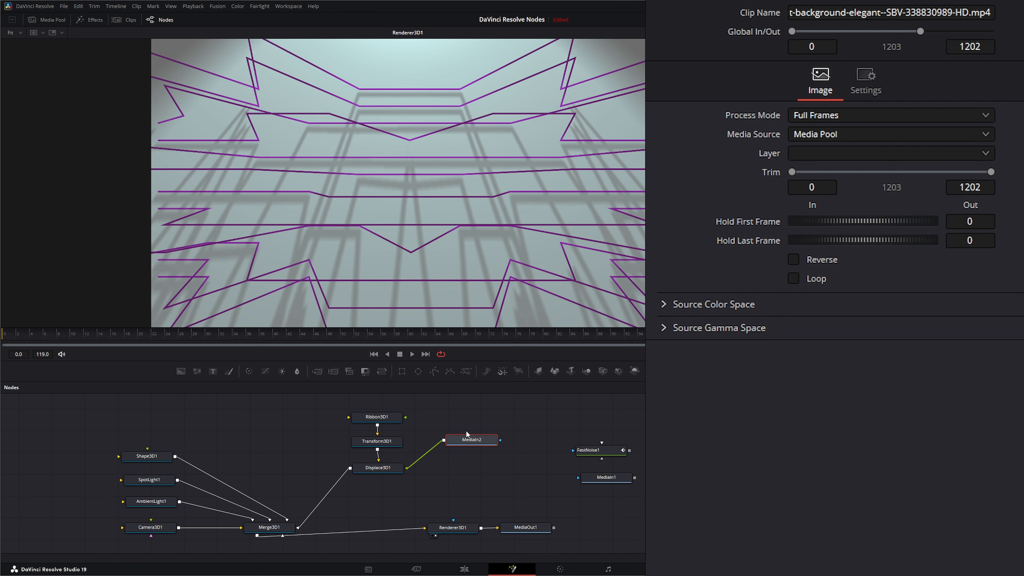
left_click(412, 354)
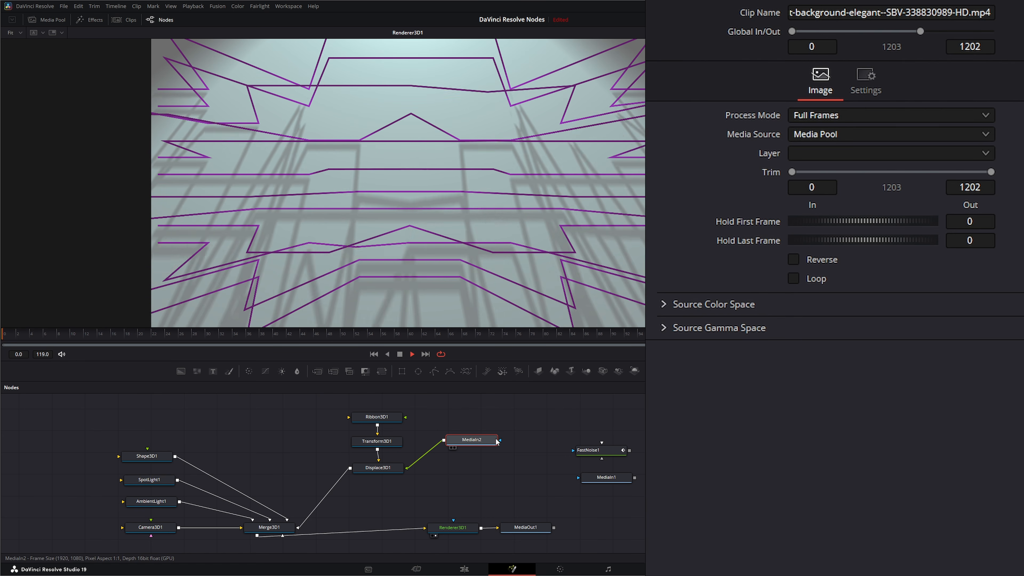
left_click_drag(475, 448, 503, 471)
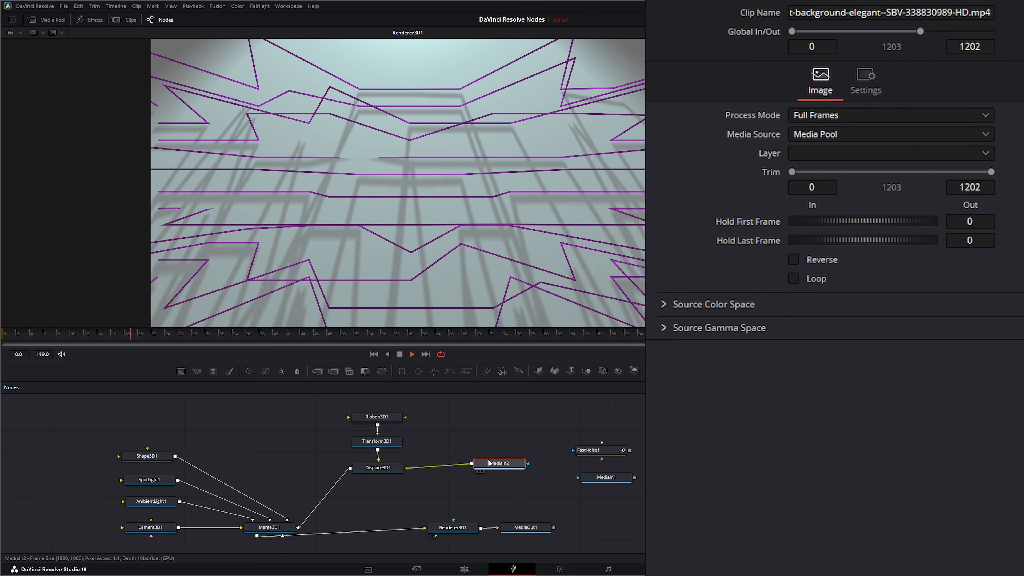
left_click(399, 354)
left_click_drag(408, 467, 428, 467)
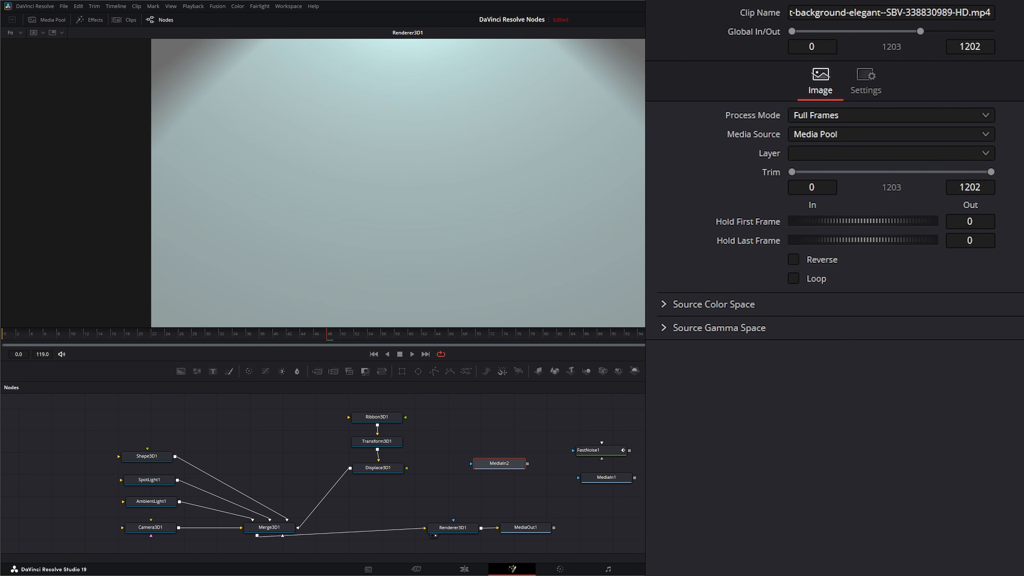
Step: Add a third clip as MediaIn3 and connect it to Displace3D1's input
left_click_drag(457, 474, 498, 445)
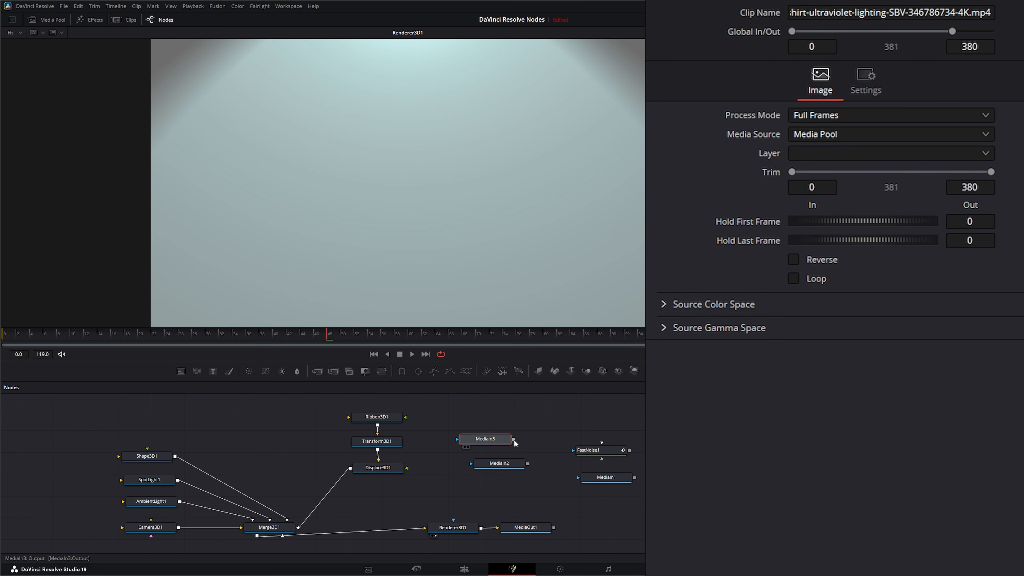
left_click_drag(410, 471, 407, 468)
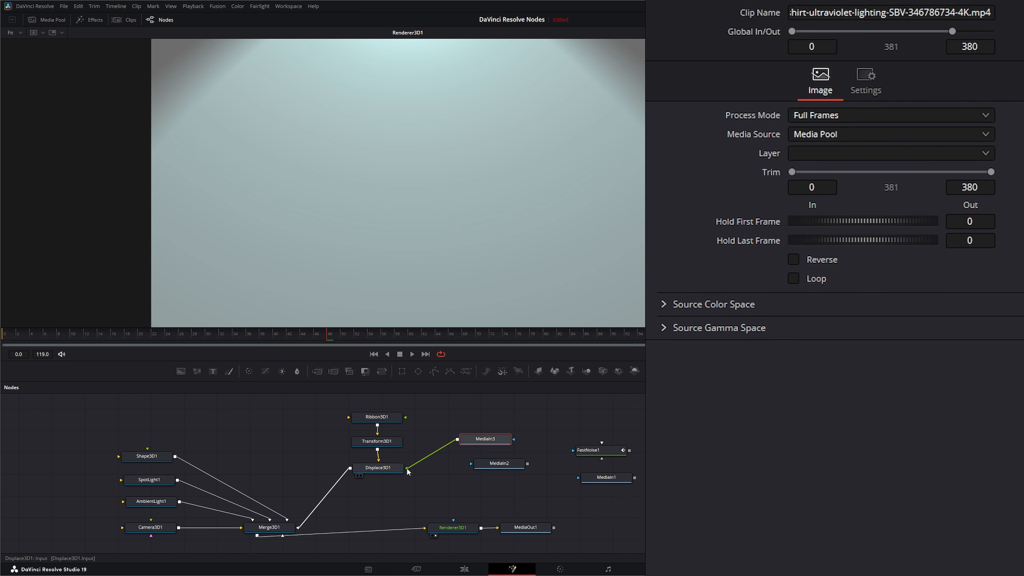
left_click_drag(487, 439, 473, 439)
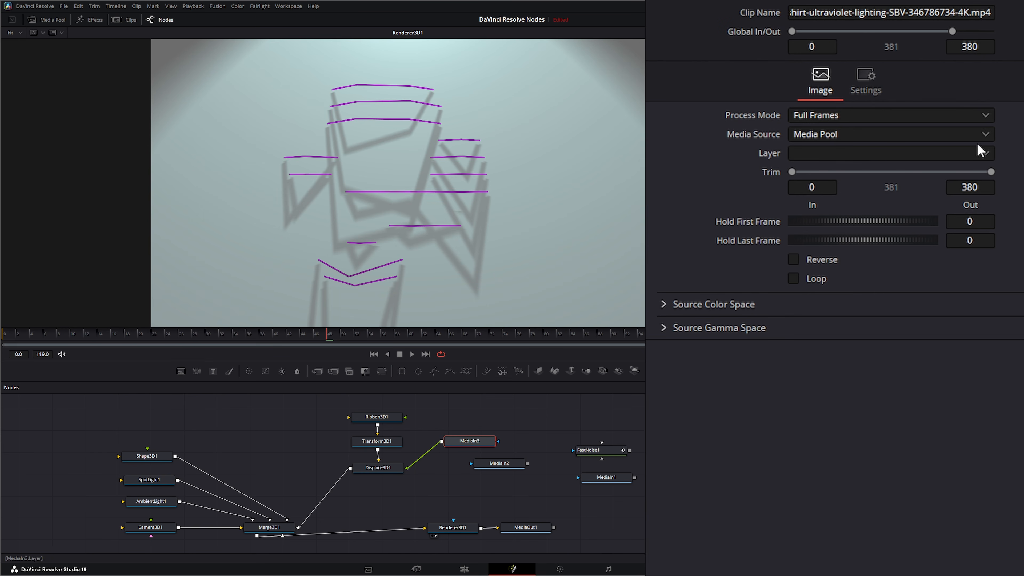
Step: Raise Ribbon3D1 to 20 lines, preview playback, and move MediaIn3 aside
left_click(380, 422)
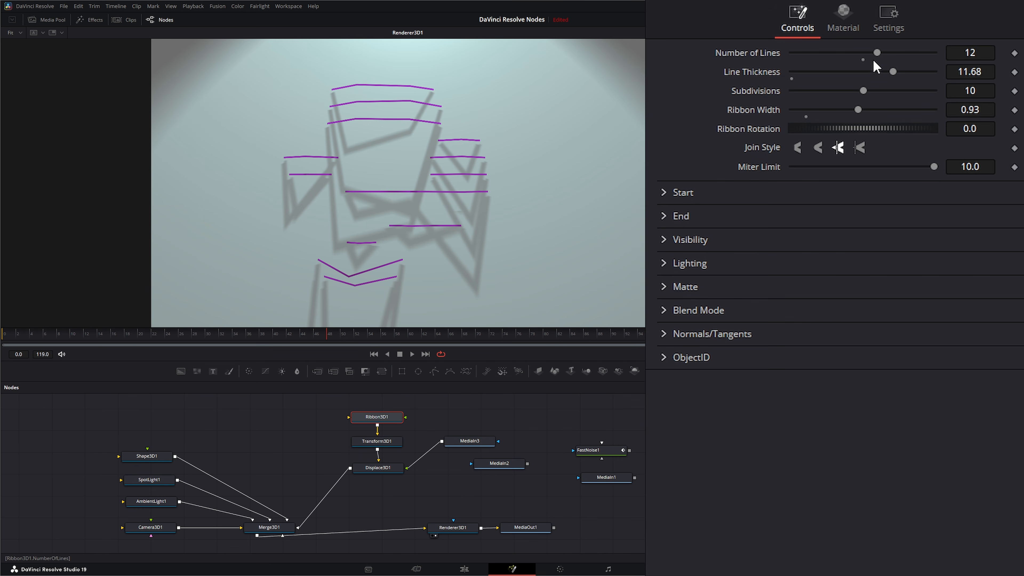
left_click_drag(877, 53, 979, 58)
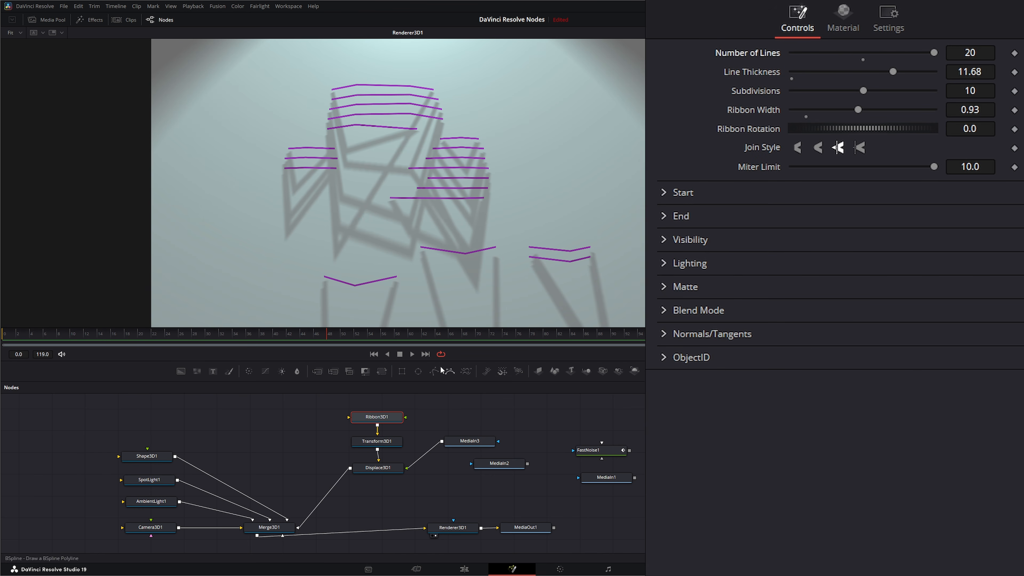
left_click(411, 354)
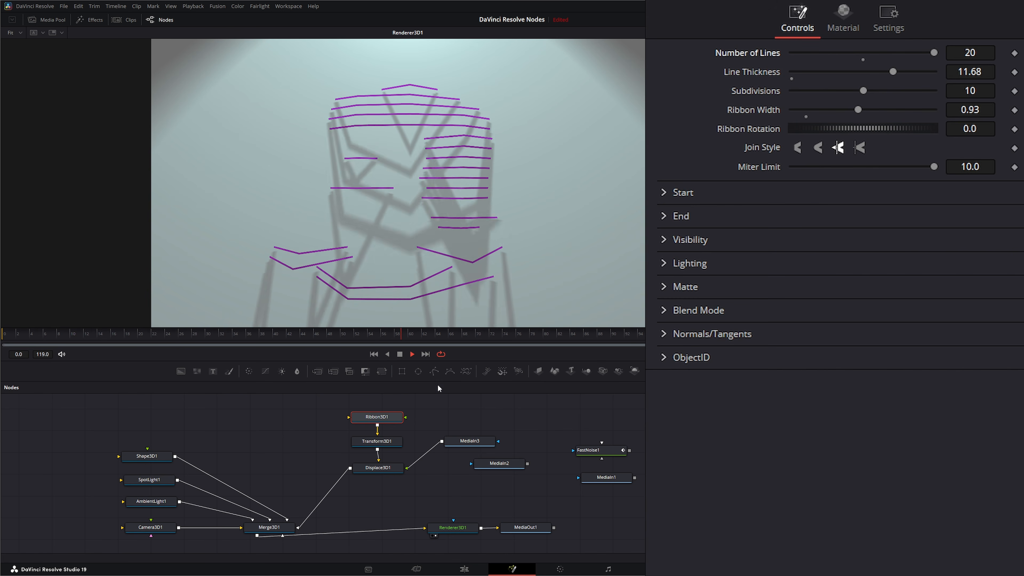
left_click(399, 354)
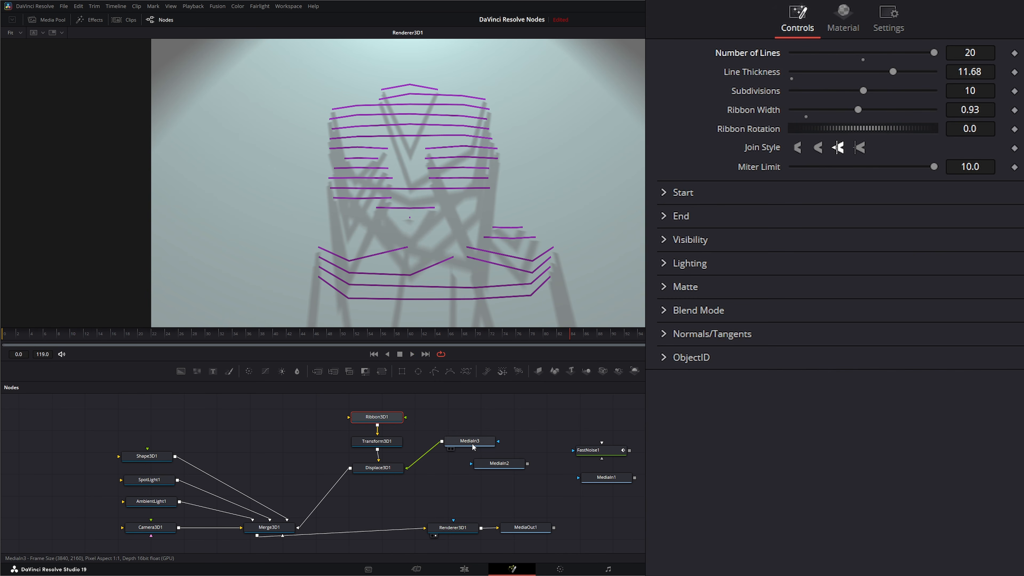
left_click_drag(472, 444, 148, 451)
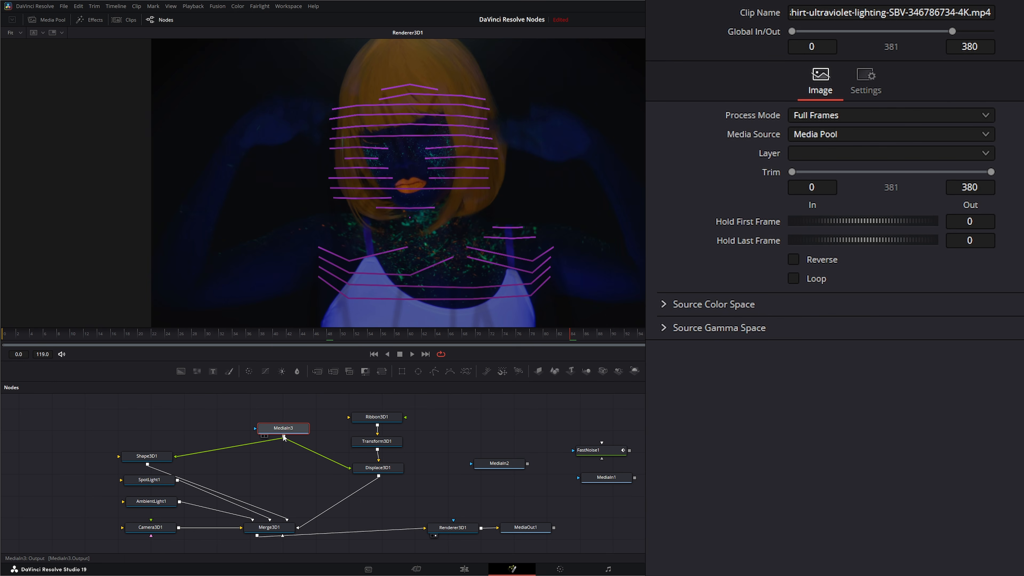
Step: Try MediaIn3 on Ribbon3D1 with a playback preview, then delete the MediaIn3 node
left_click_drag(284, 437, 406, 422)
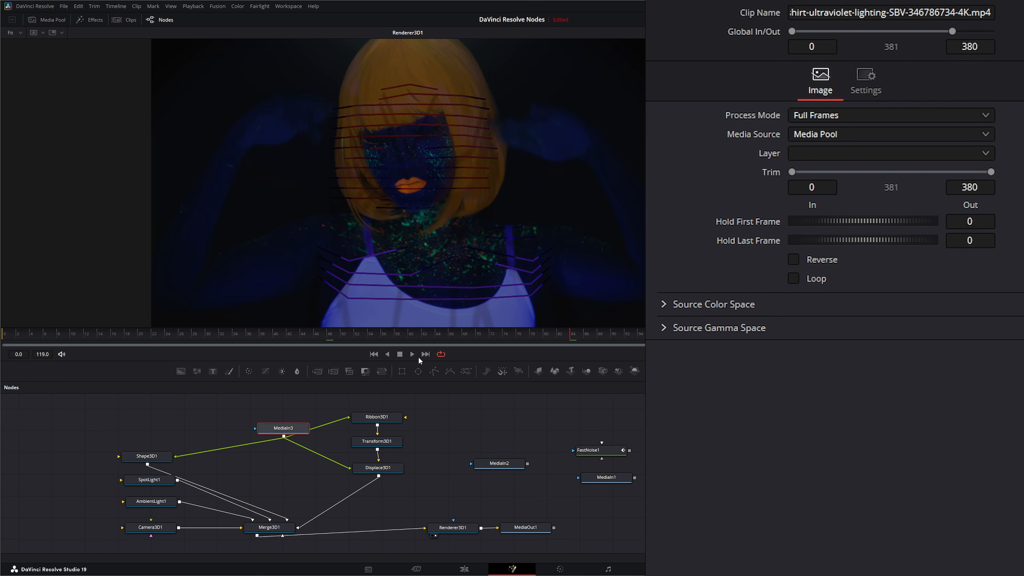
left_click(411, 354)
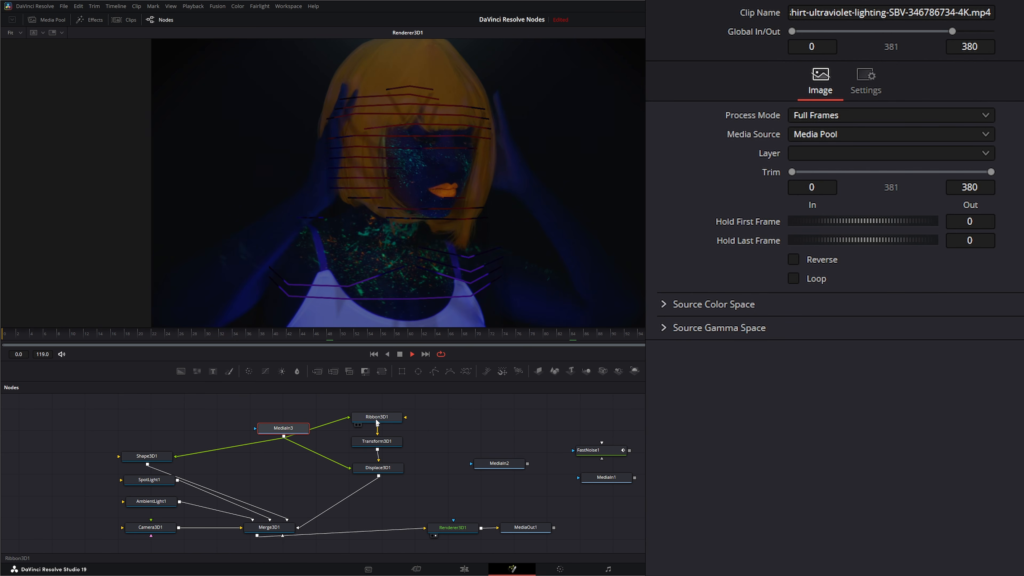
left_click_drag(375, 420, 374, 414)
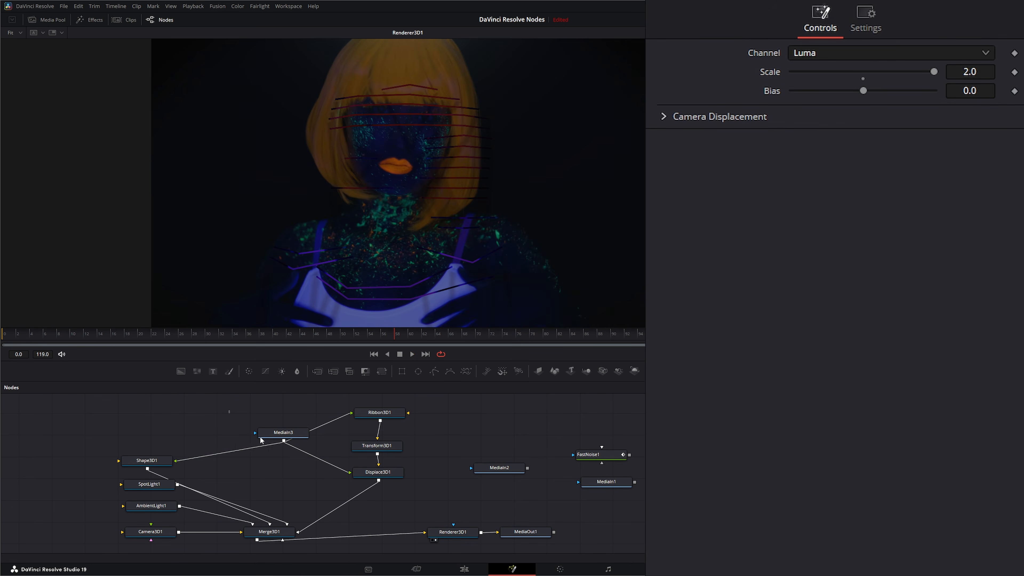
left_click_drag(228, 411, 321, 459)
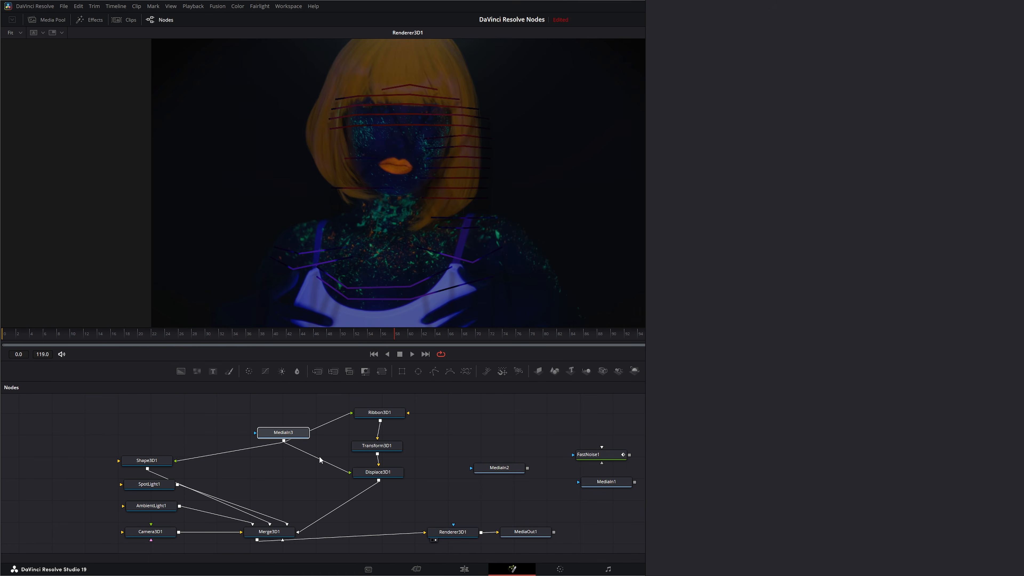
key("Delete")
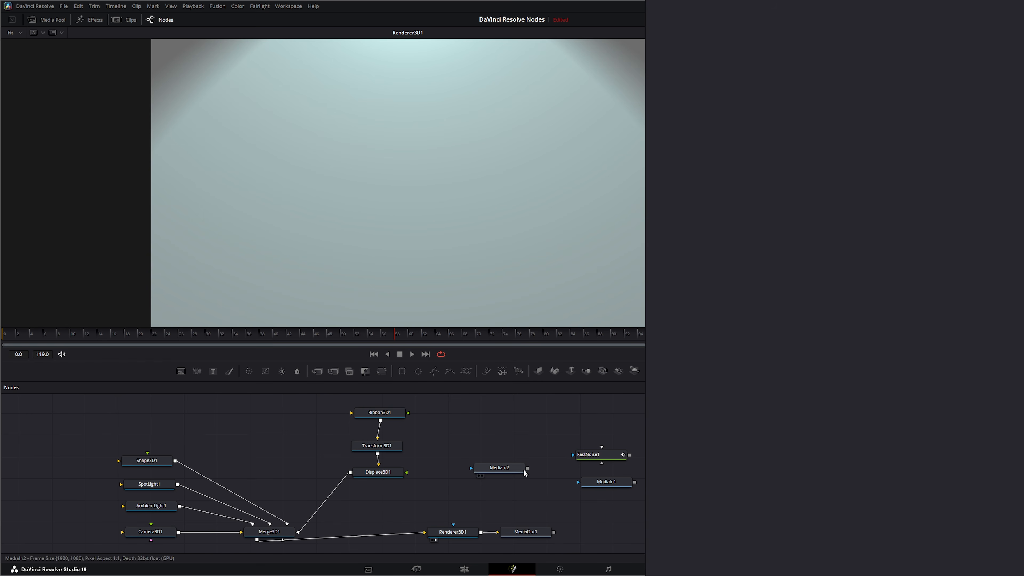
Step: Plug FastNoise1 into Displace3D1 and cycle through the Ribbon3D1 join styles
left_click_drag(623, 457, 406, 472)
left_click(379, 413)
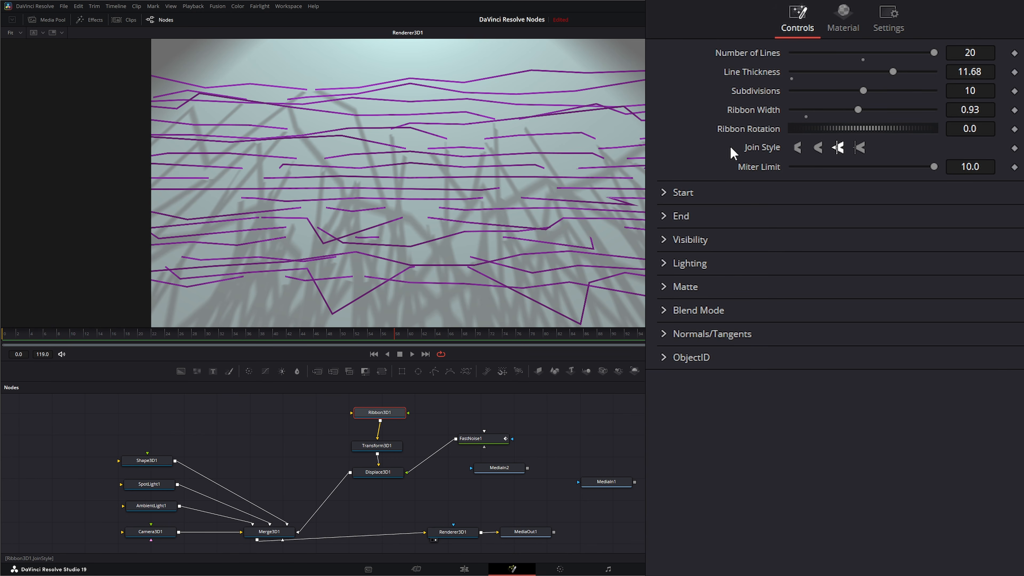
left_click(818, 148)
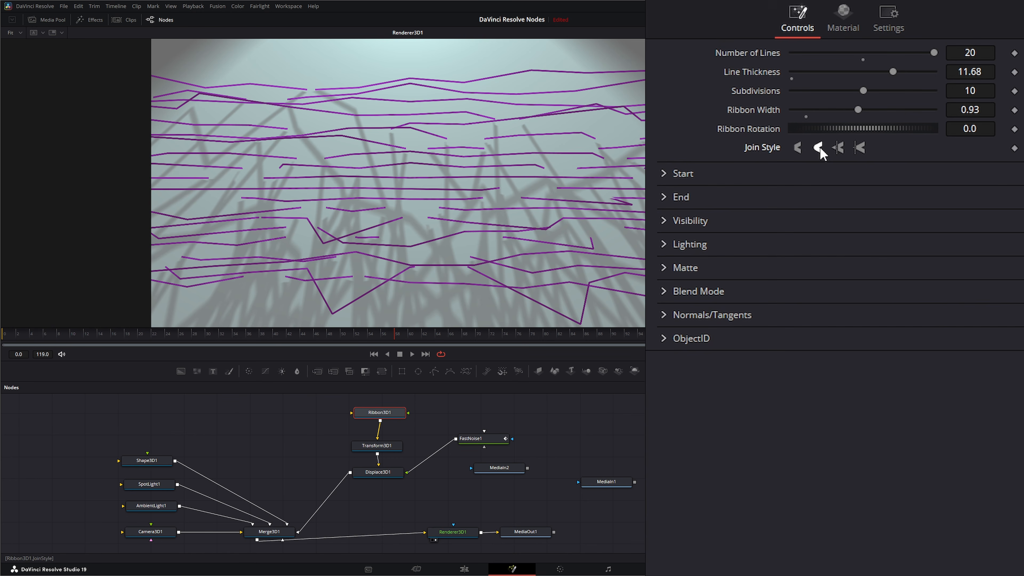
left_click(839, 148)
left_click(860, 147)
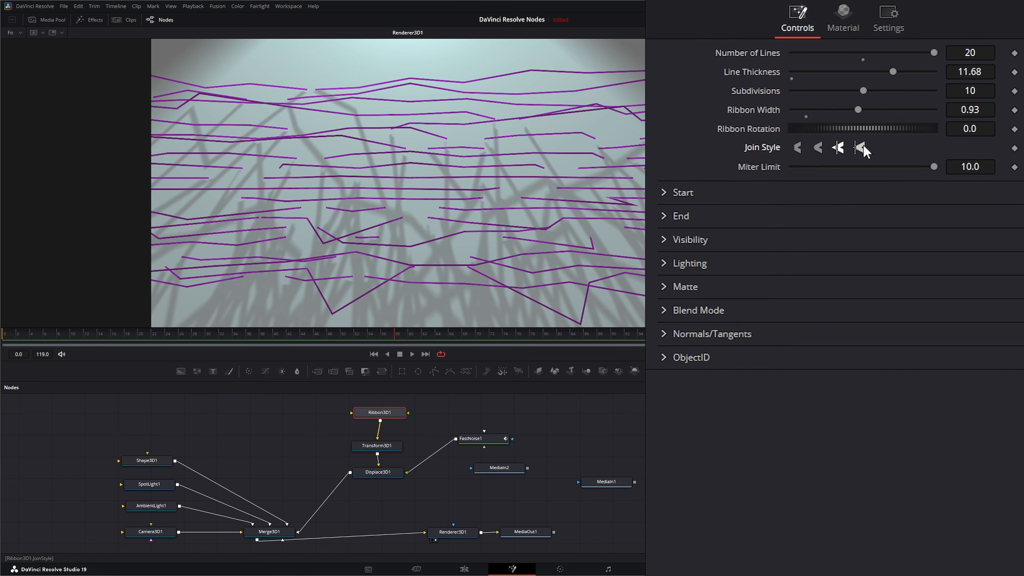
Step: Lower the Miter Limit on the miter join, revert to the first style, and unplug FastNoise1
left_click(818, 148)
left_click(797, 148)
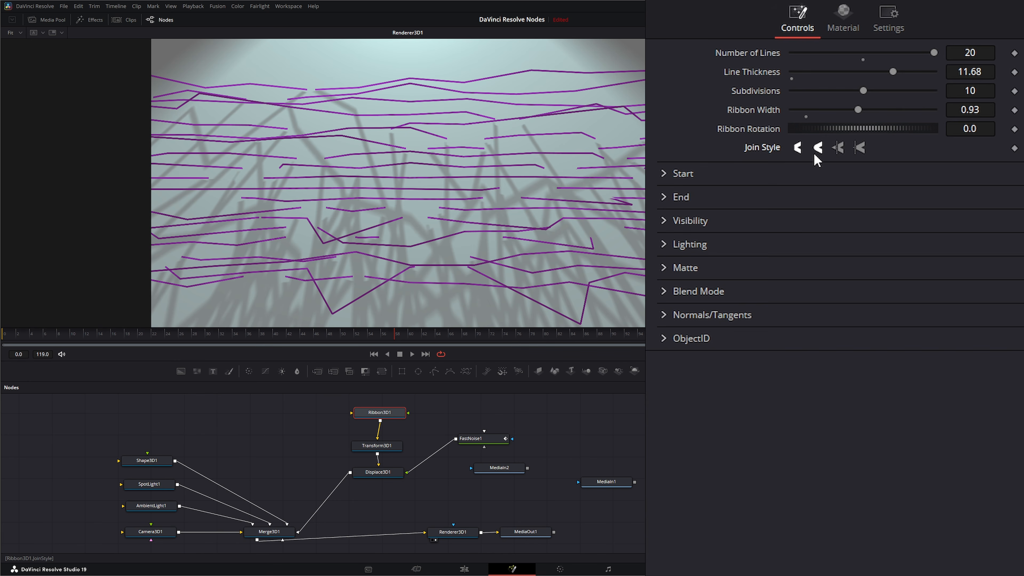
left_click(838, 147)
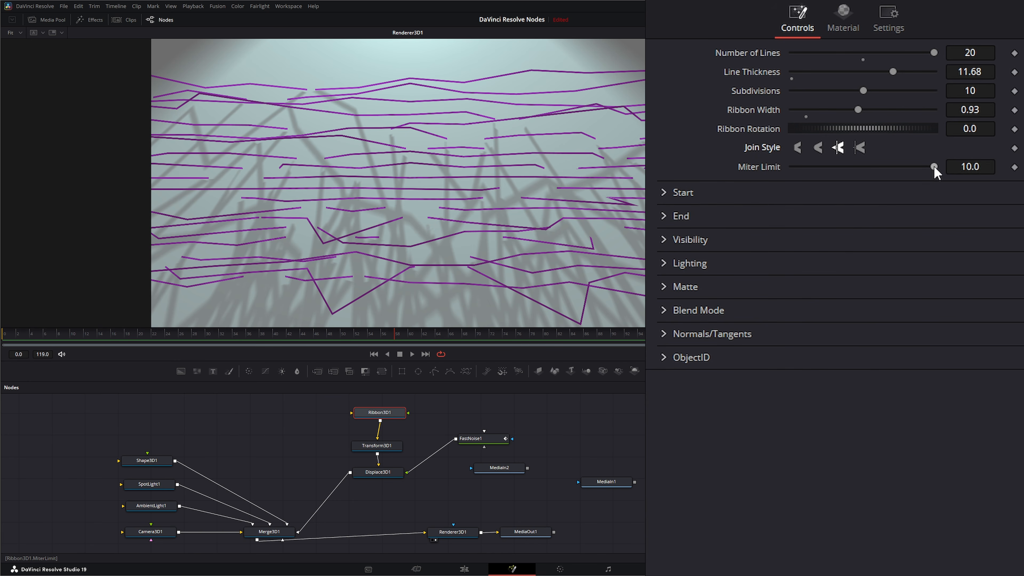
left_click_drag(932, 169, 851, 169)
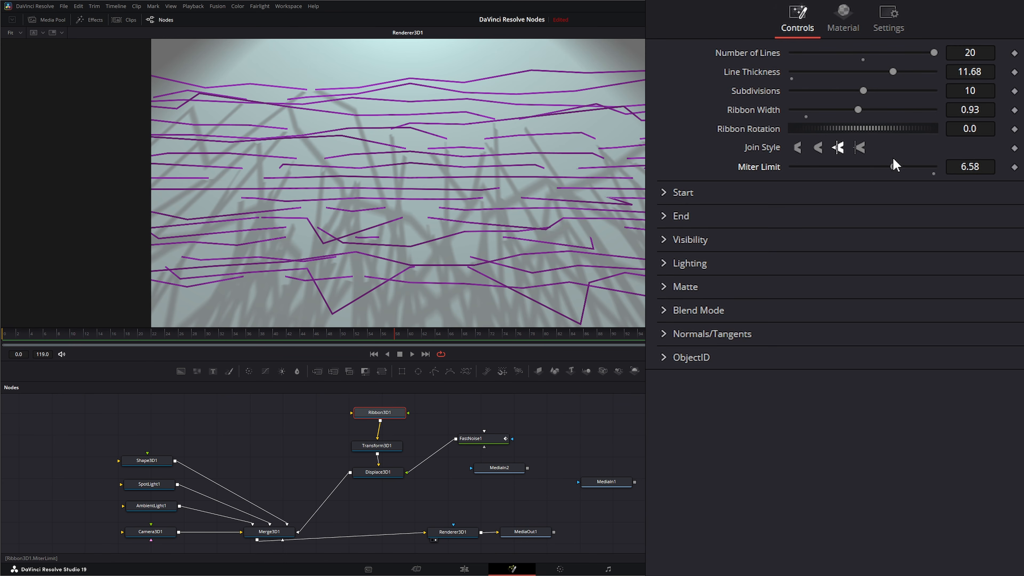
left_click(797, 148)
left_click_drag(406, 472, 511, 432)
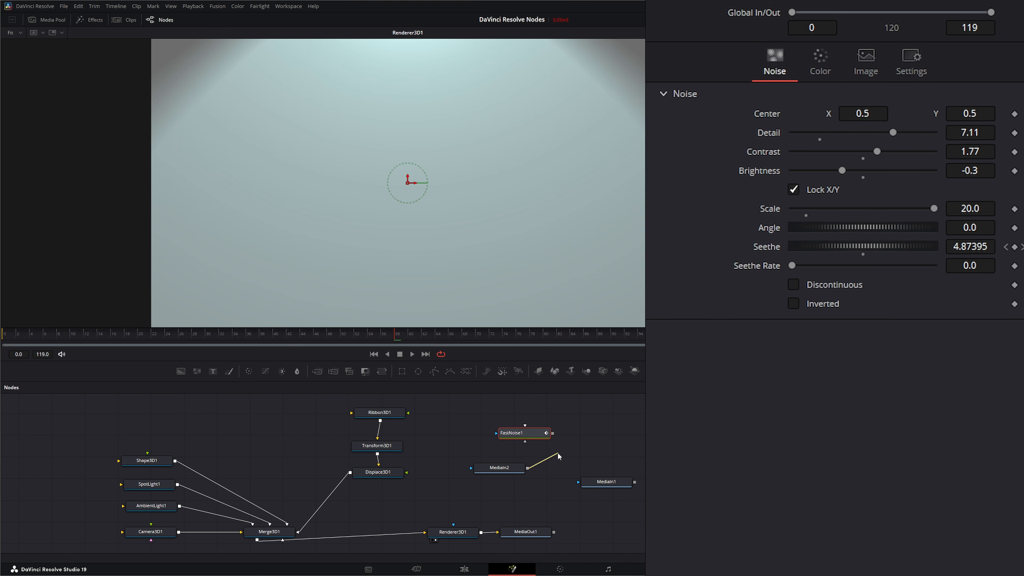
Step: Drive Displace3D1 with MediaIn2 and insert a Bender 3D node before Merge3D1
left_click_drag(559, 456, 406, 471)
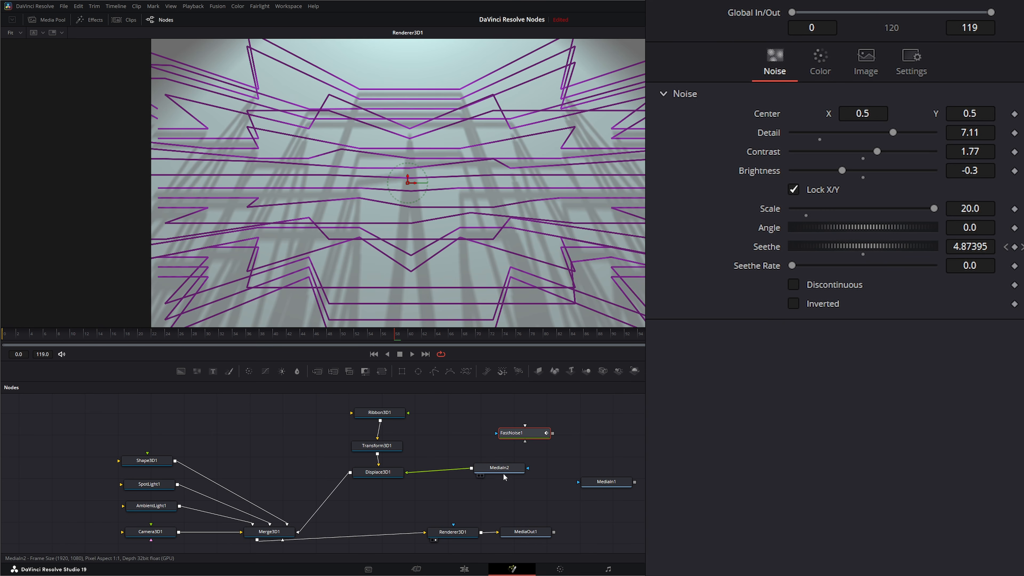
left_click_drag(504, 476, 509, 480)
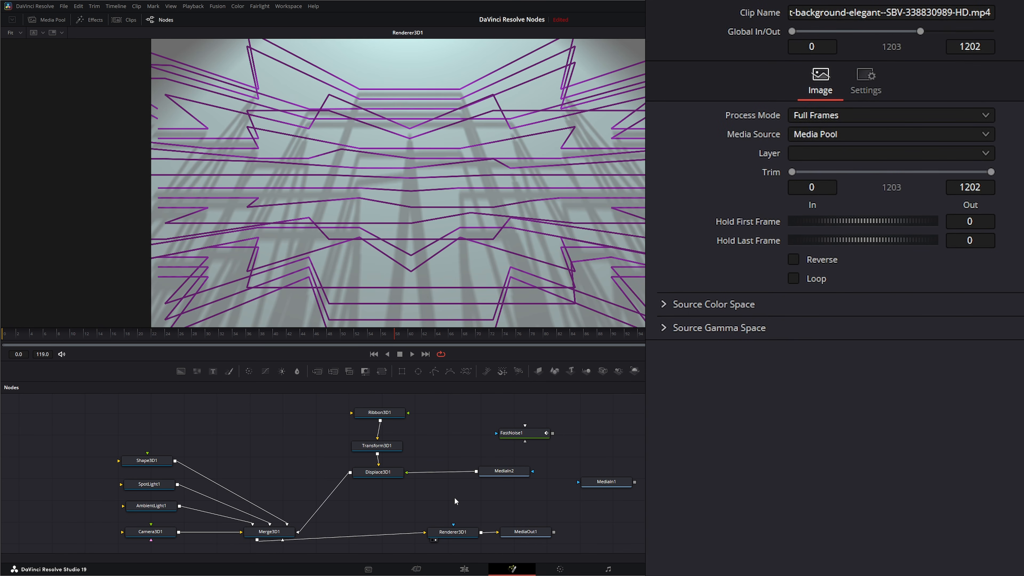
key("shift+space")
type("bend")
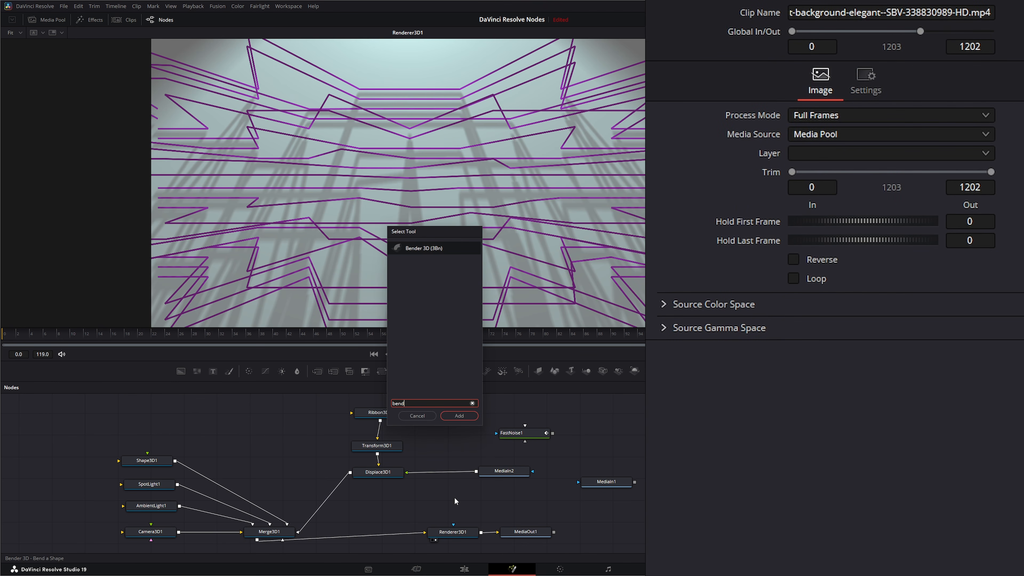
key("Return")
left_click_drag(456, 500, 384, 505)
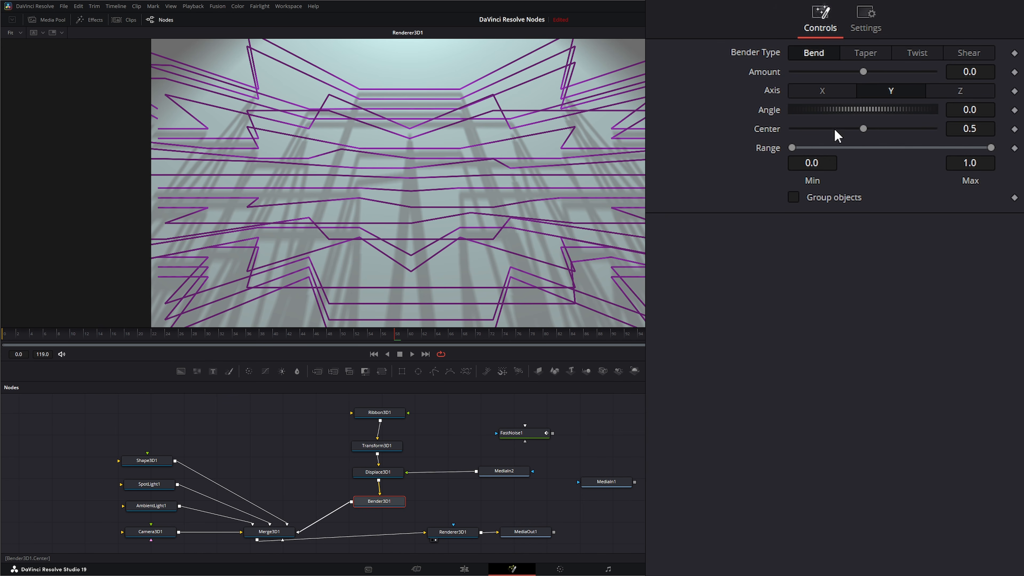
Step: Set Bender3D1 to Shear with Amount 0.09, then review Ribbon3D1 and Renderer3D1 settings
mouse_move(864, 70)
left_mouse_down()
mouse_move(840, 71)
mouse_move(915, 71)
mouse_move(869, 71)
left_mouse_up()
left_click(867, 51)
left_click(917, 54)
left_click(968, 53)
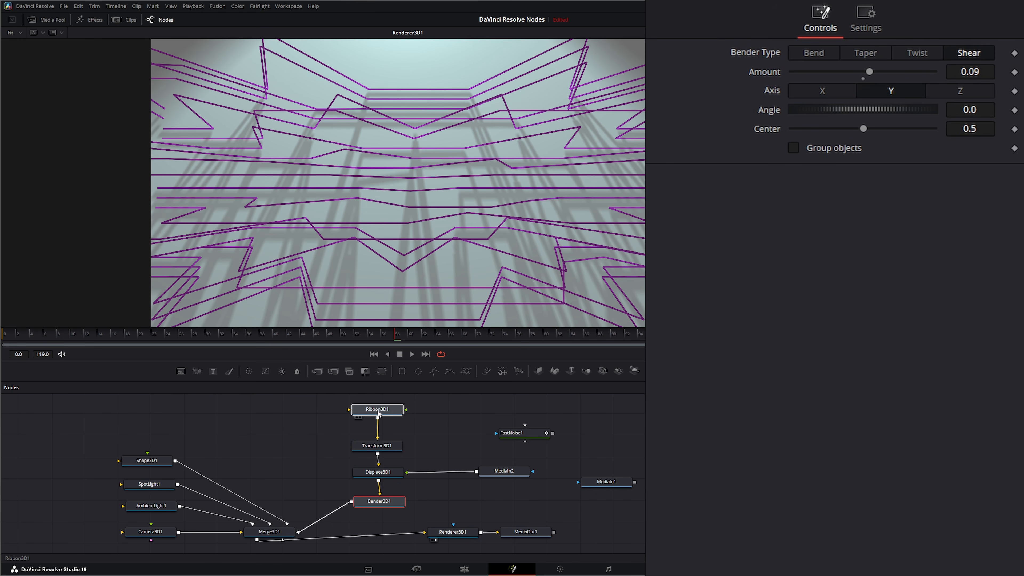
left_click_drag(381, 417, 379, 415)
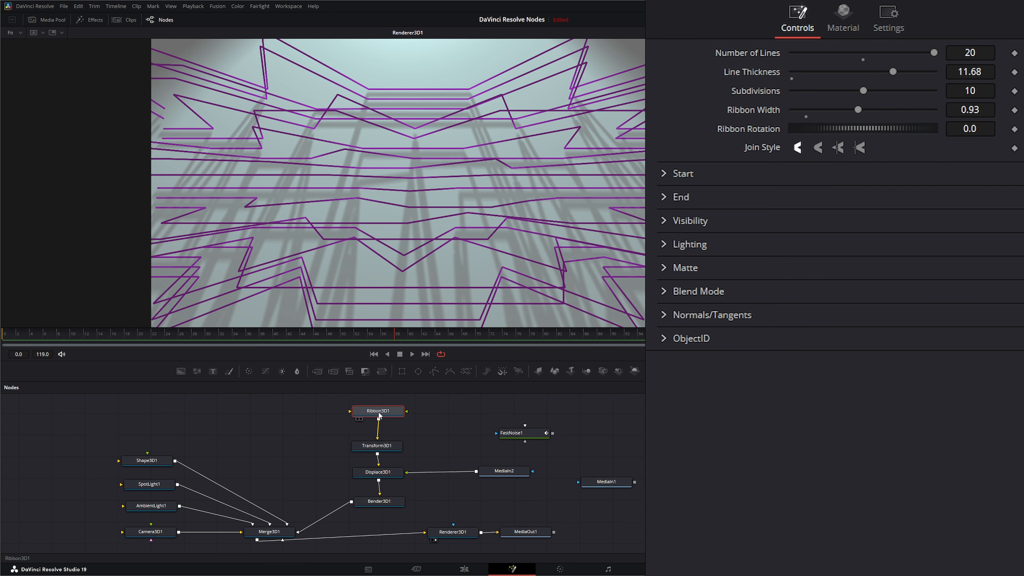
left_click(446, 534)
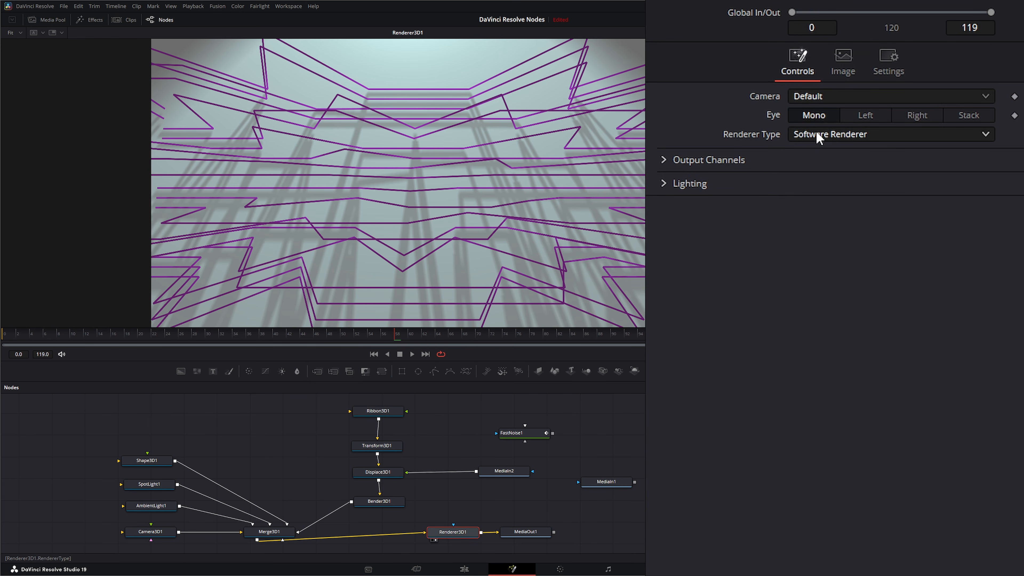